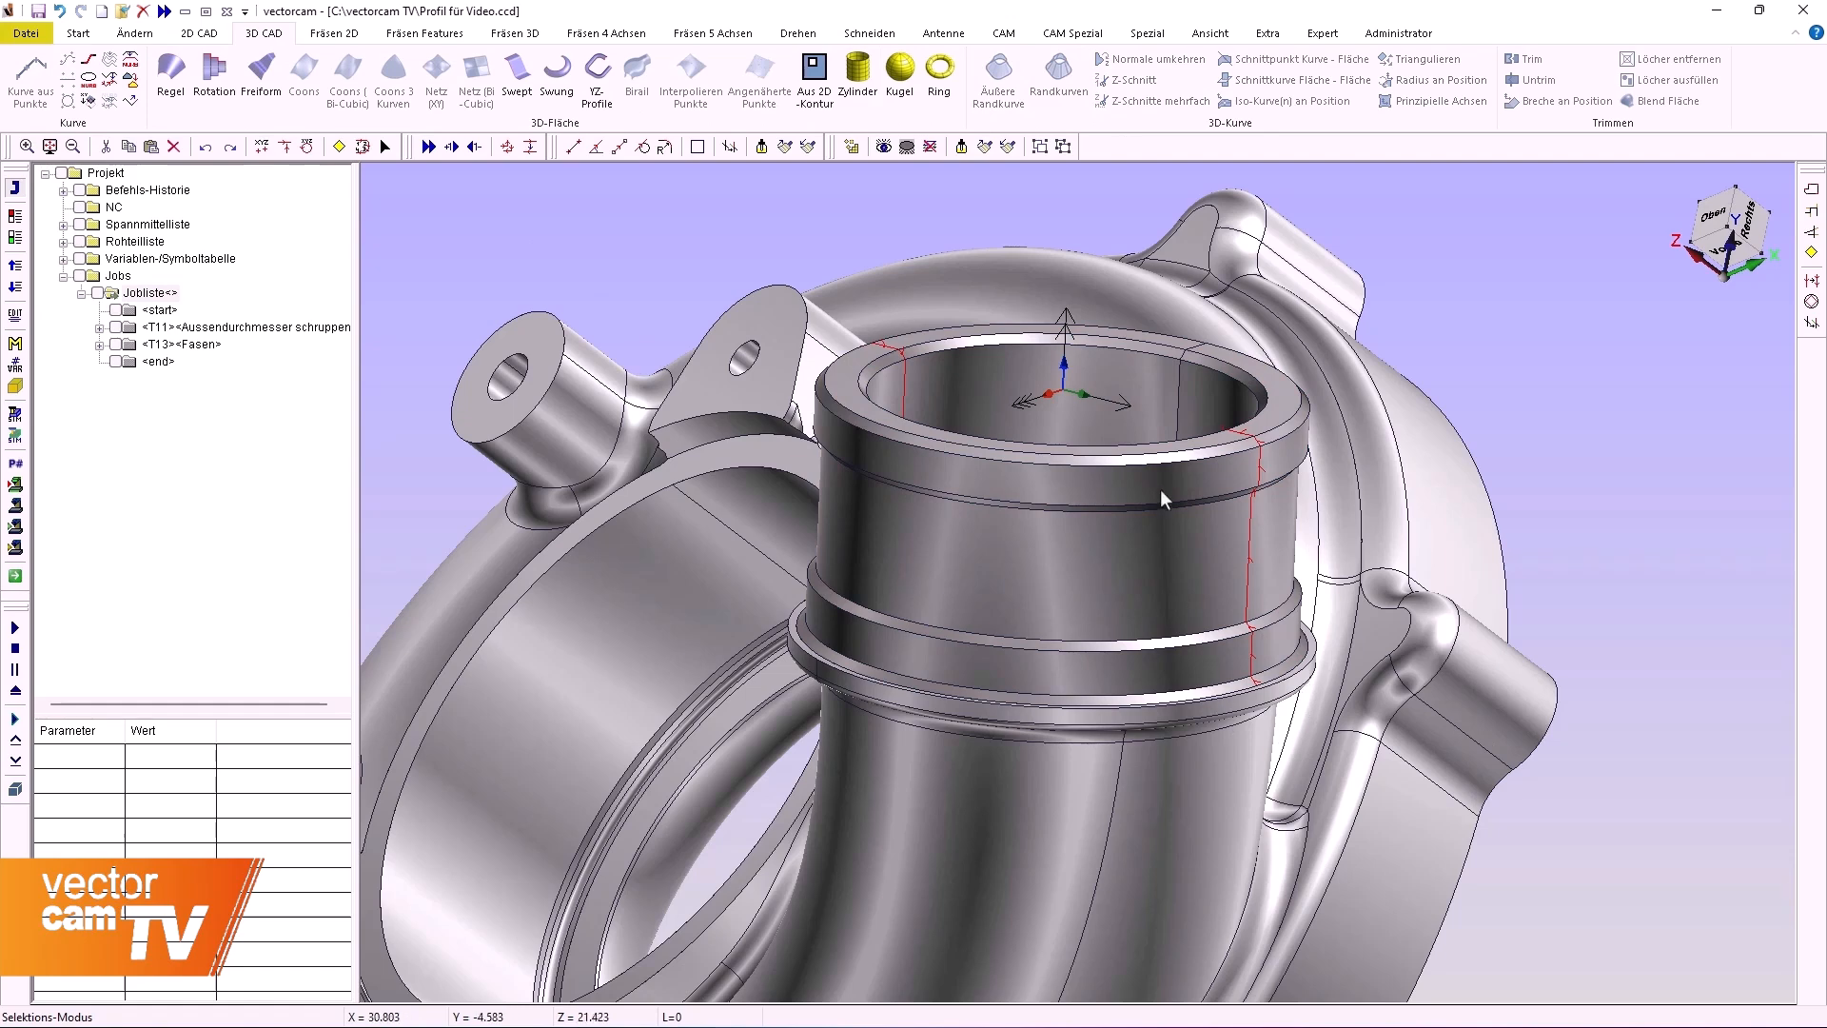
- Copy the selected profile contour of the pipe neck and switch to the Werkzeug 1 drawing in a maximized window
right_click(1505, 431)
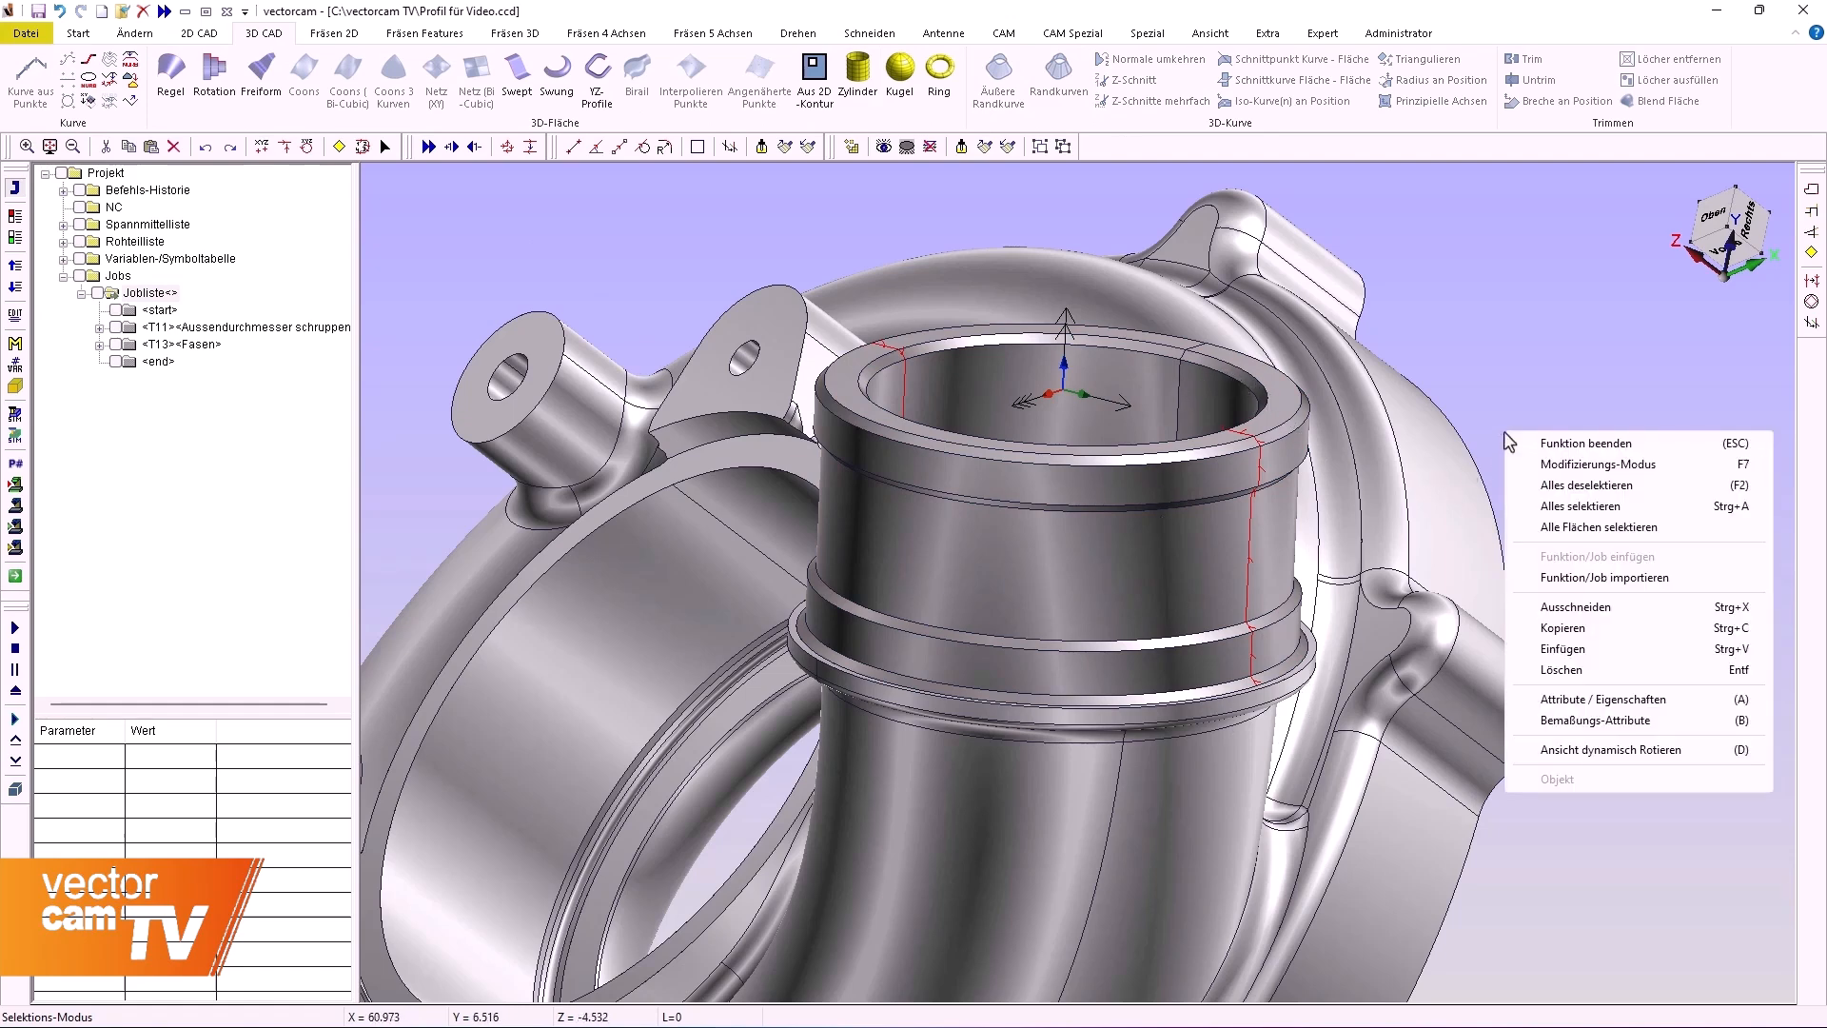
click(1575, 627)
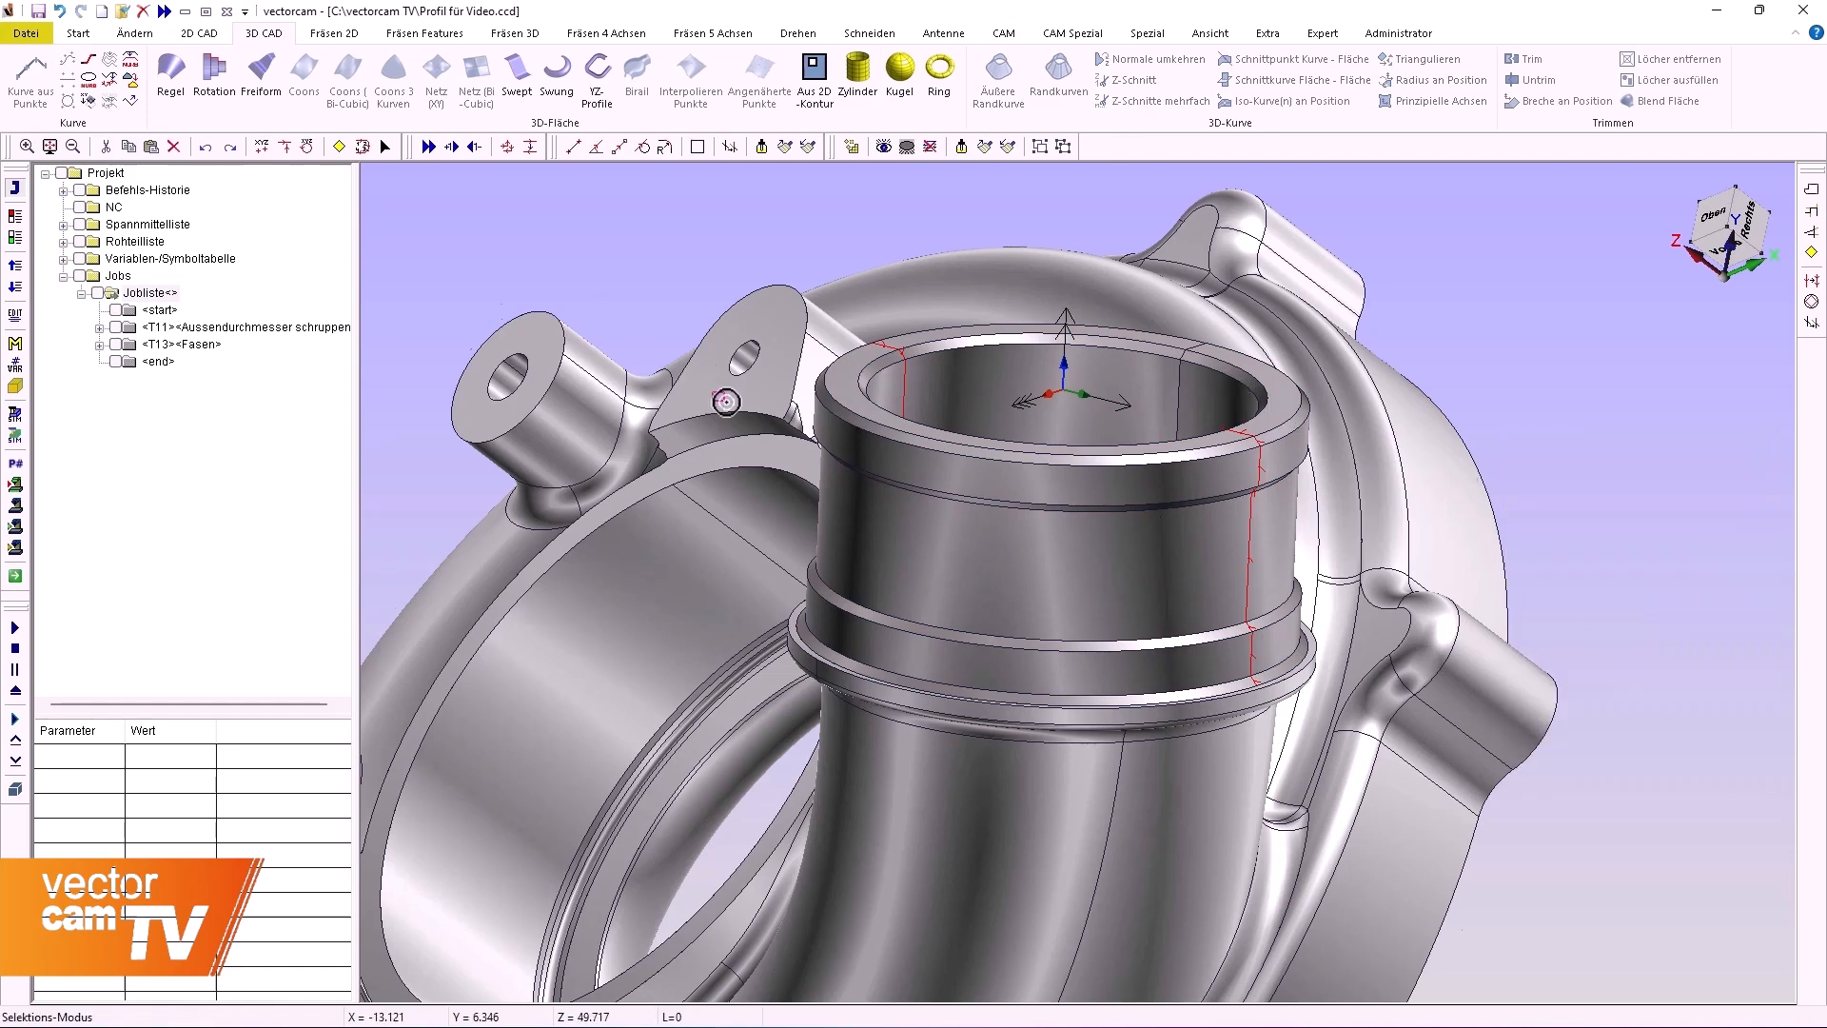
middle_drag(713, 394, 1000, 345)
scroll(1001, 345, down, 4)
click(1340, 383)
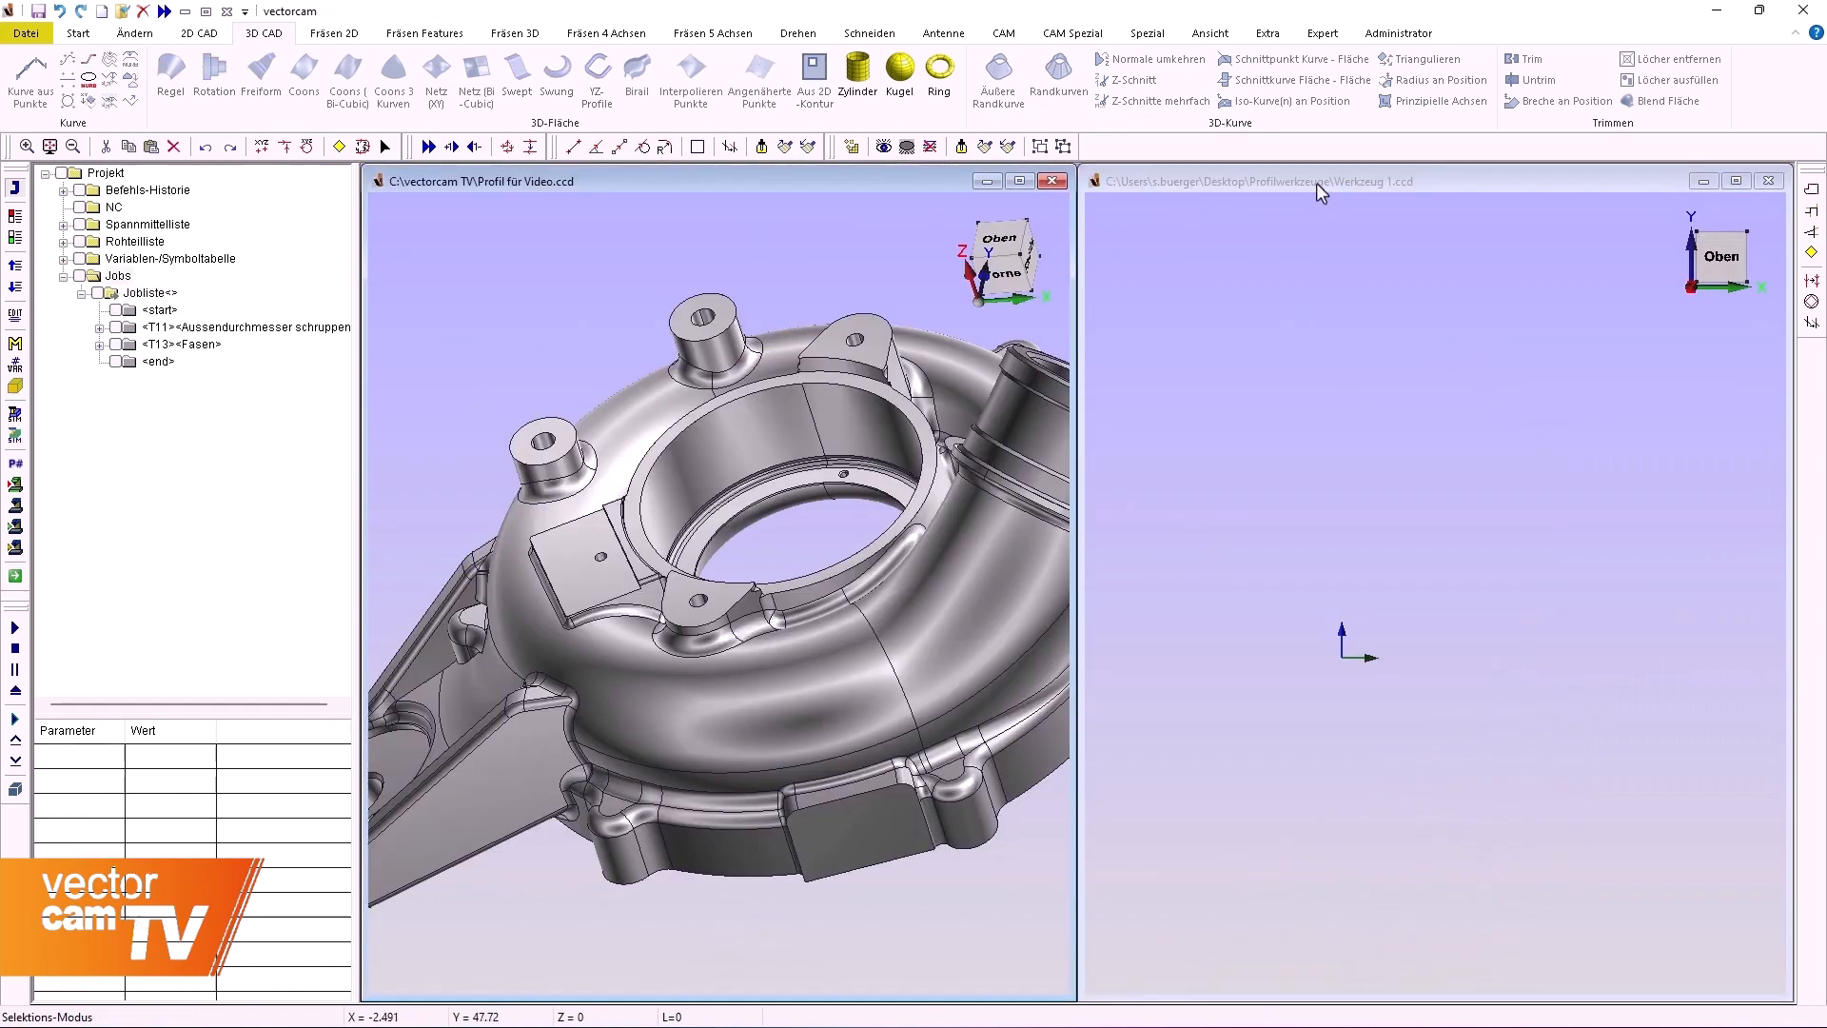
double_click(1316, 183)
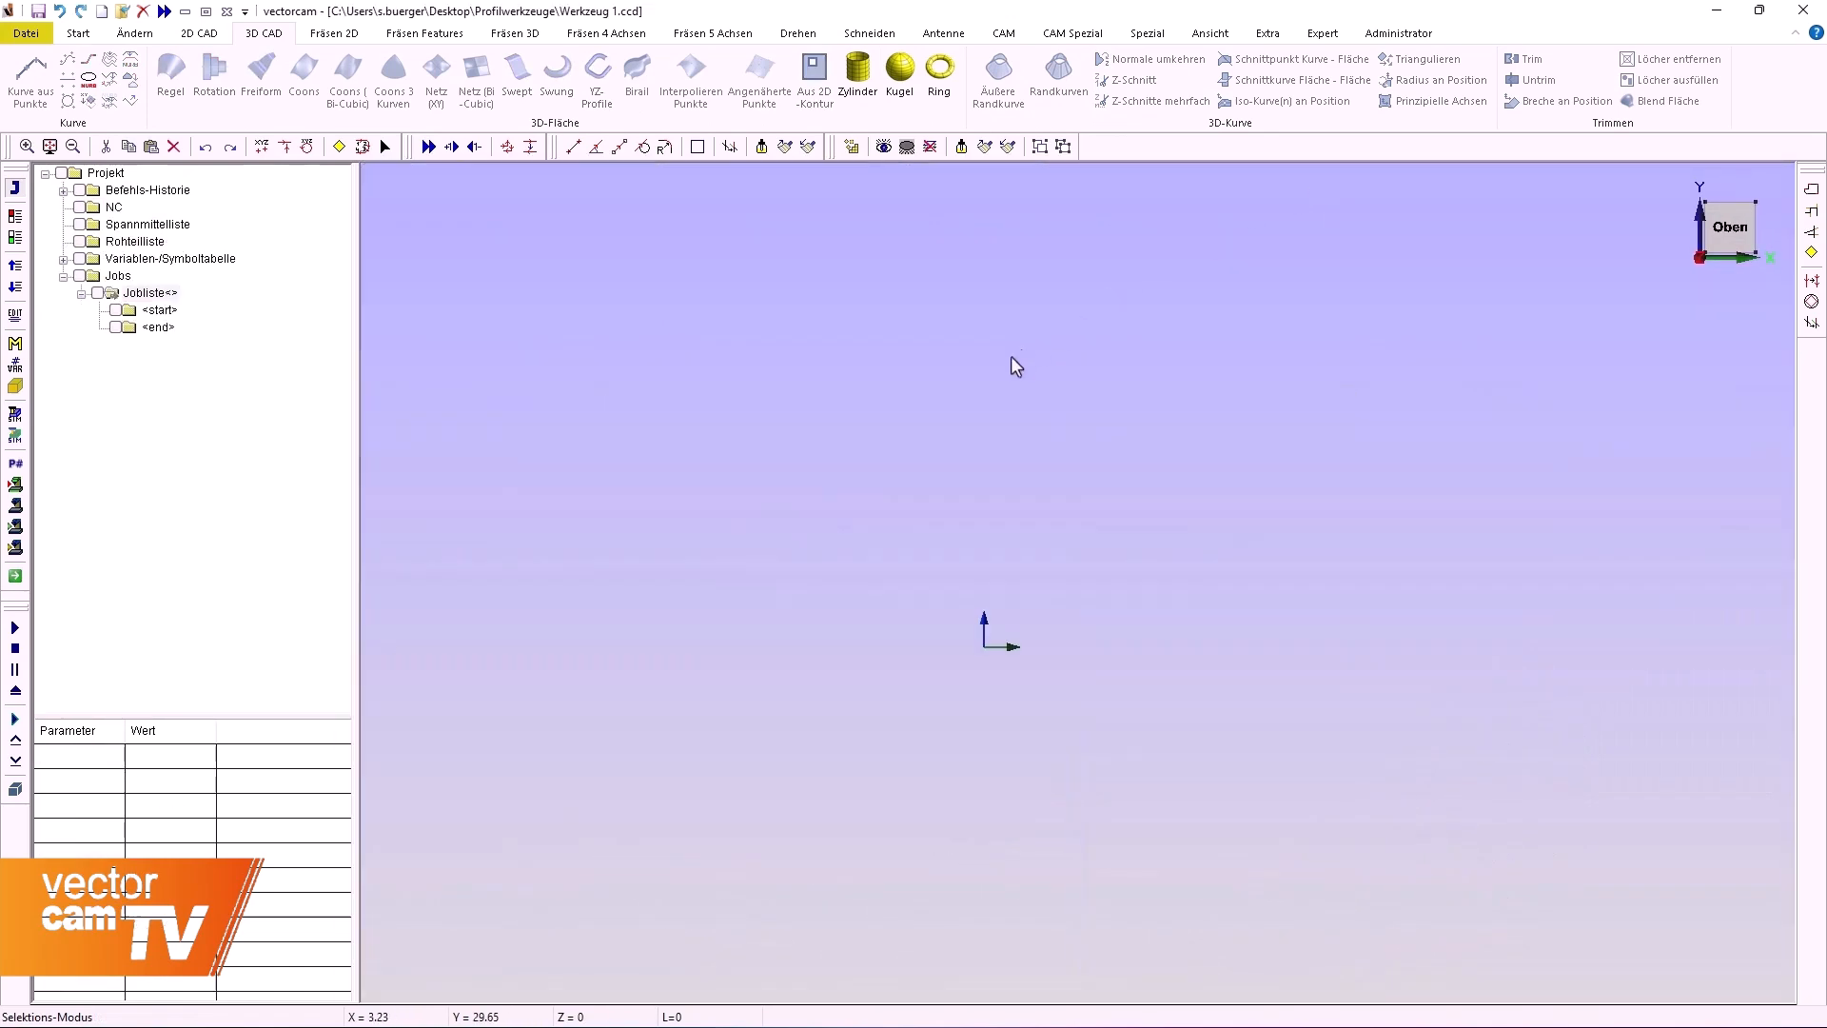
- Paste the copied contour into the drawing with zero offset and rotation, and clear the selection
right_click(926, 422)
click(1021, 650)
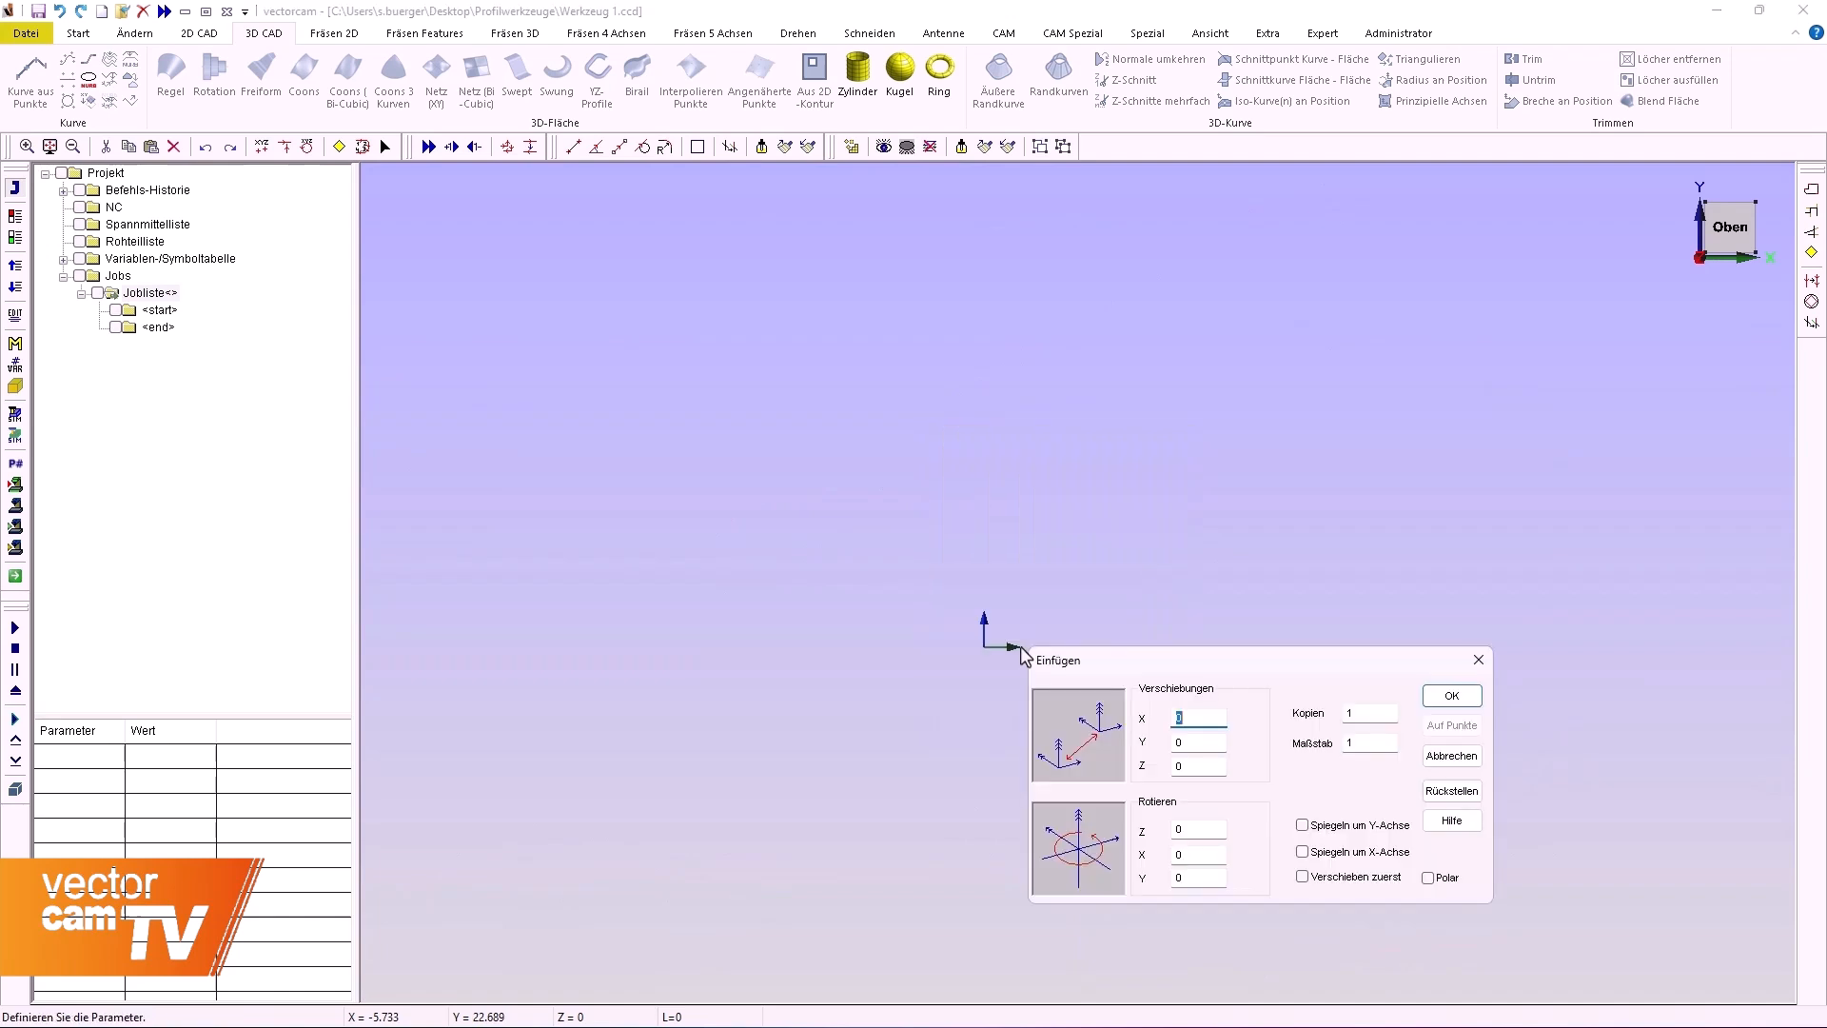
click(1451, 696)
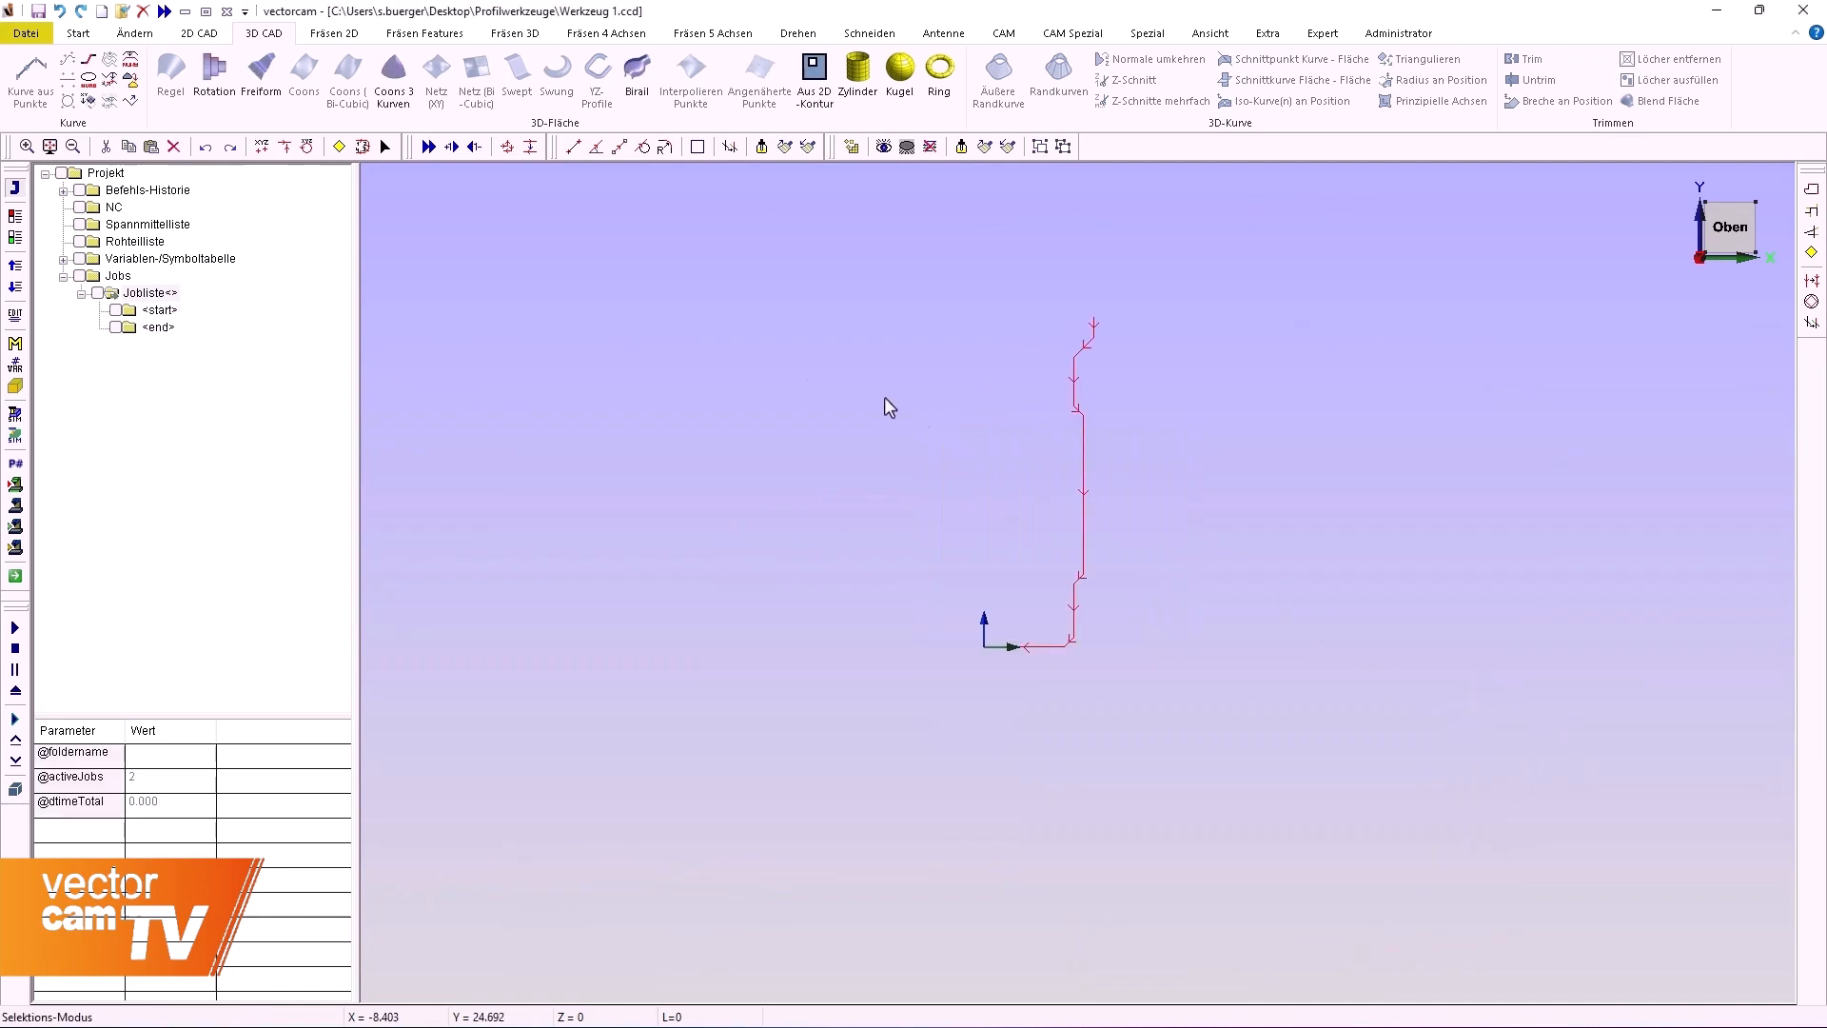
click(767, 373)
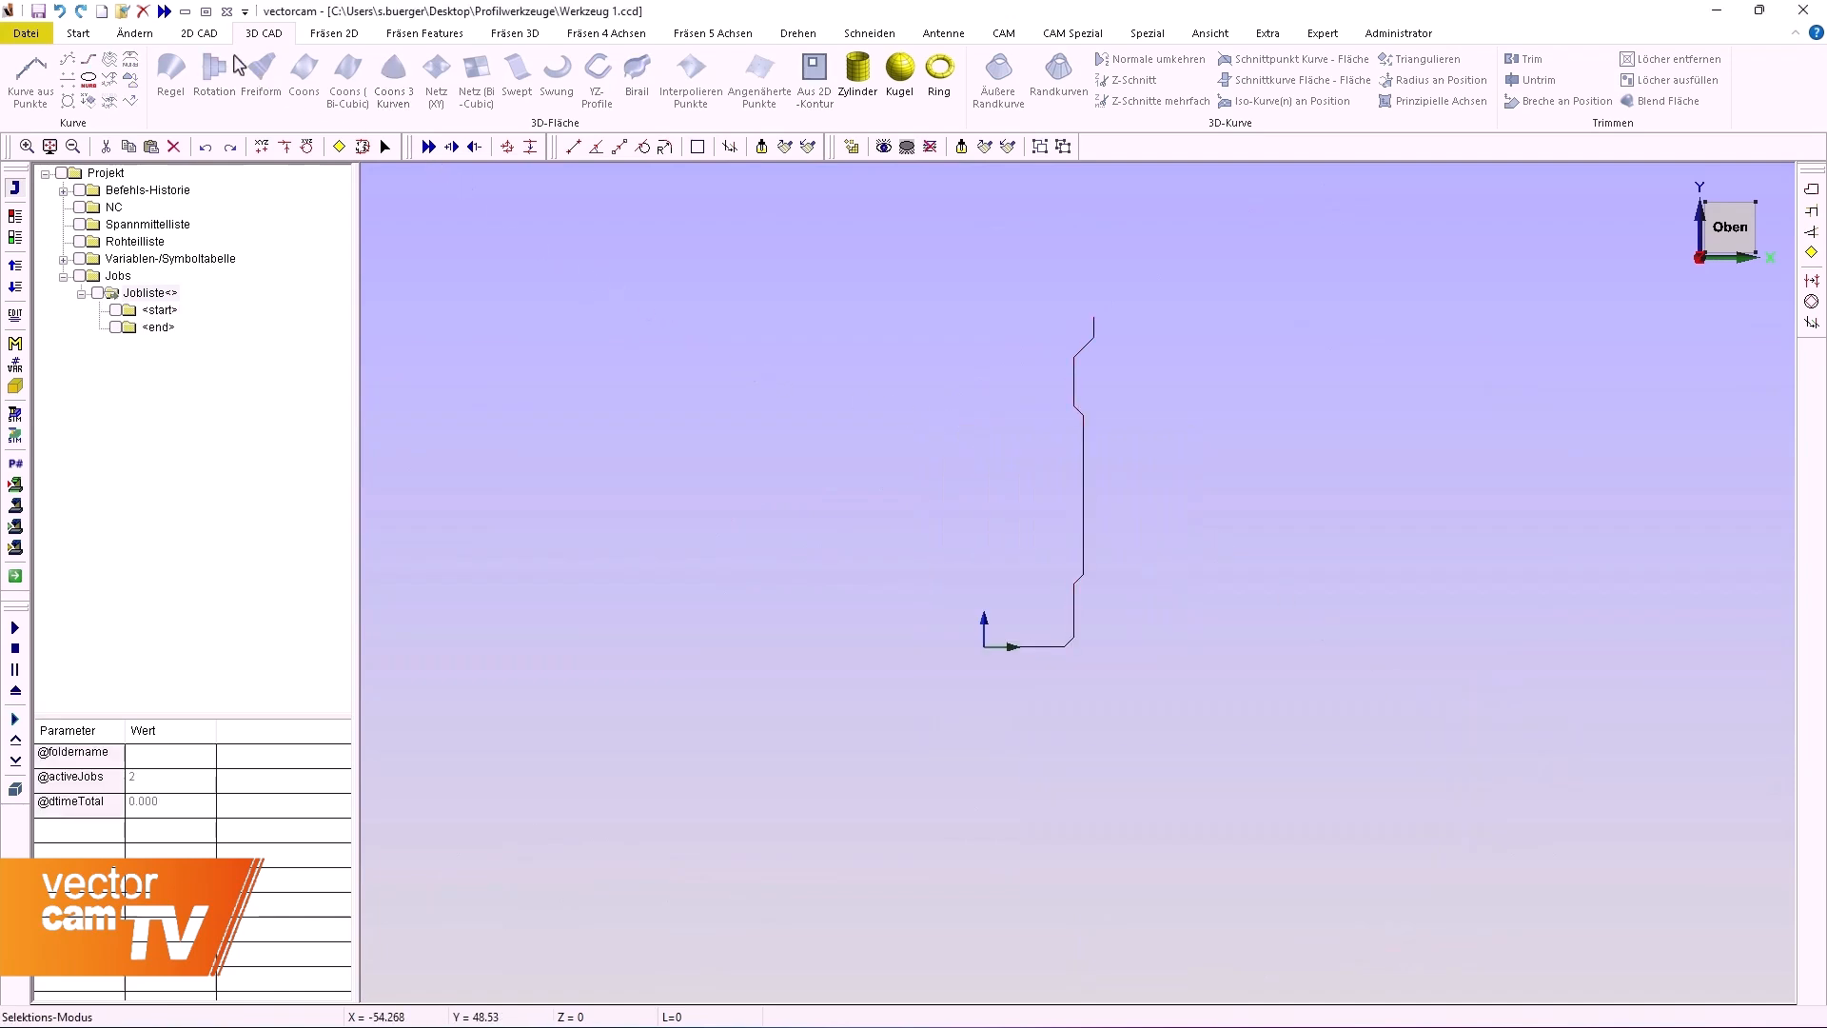
- Draw a vertical line about 14 mm long upward from the upper end of the contour
click(189, 36)
click(174, 70)
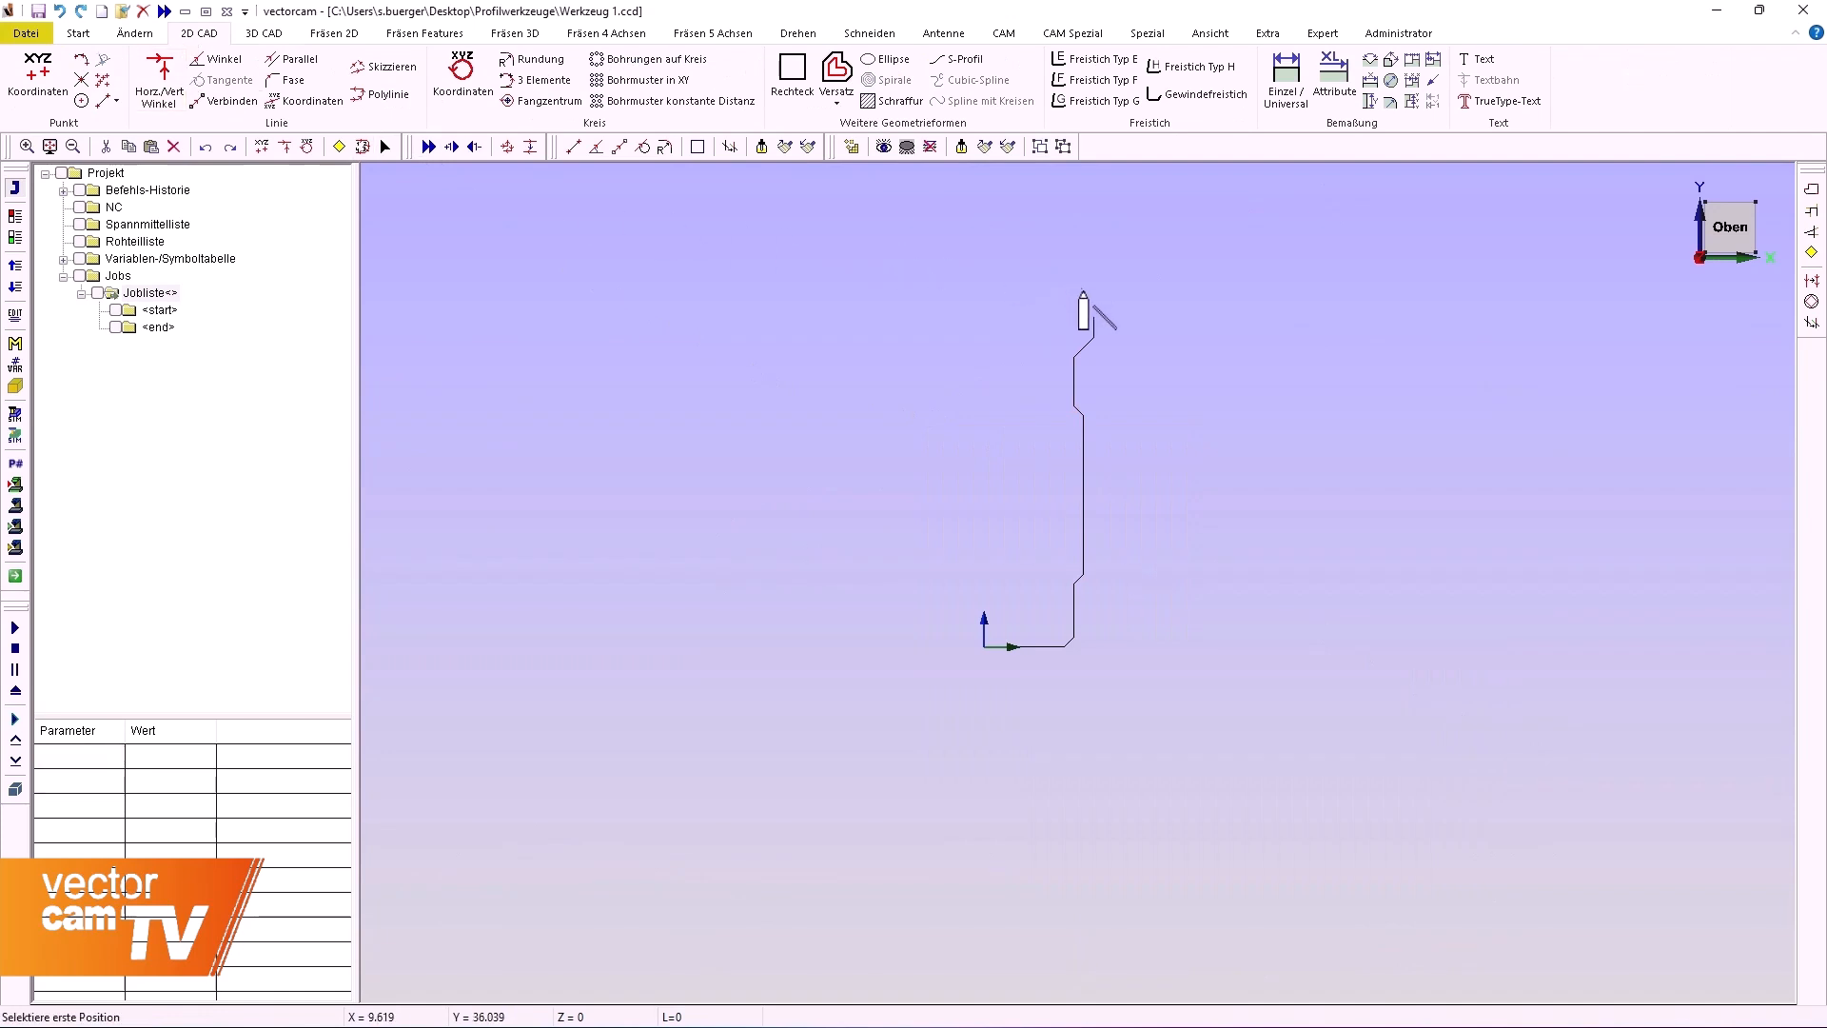
click(1094, 180)
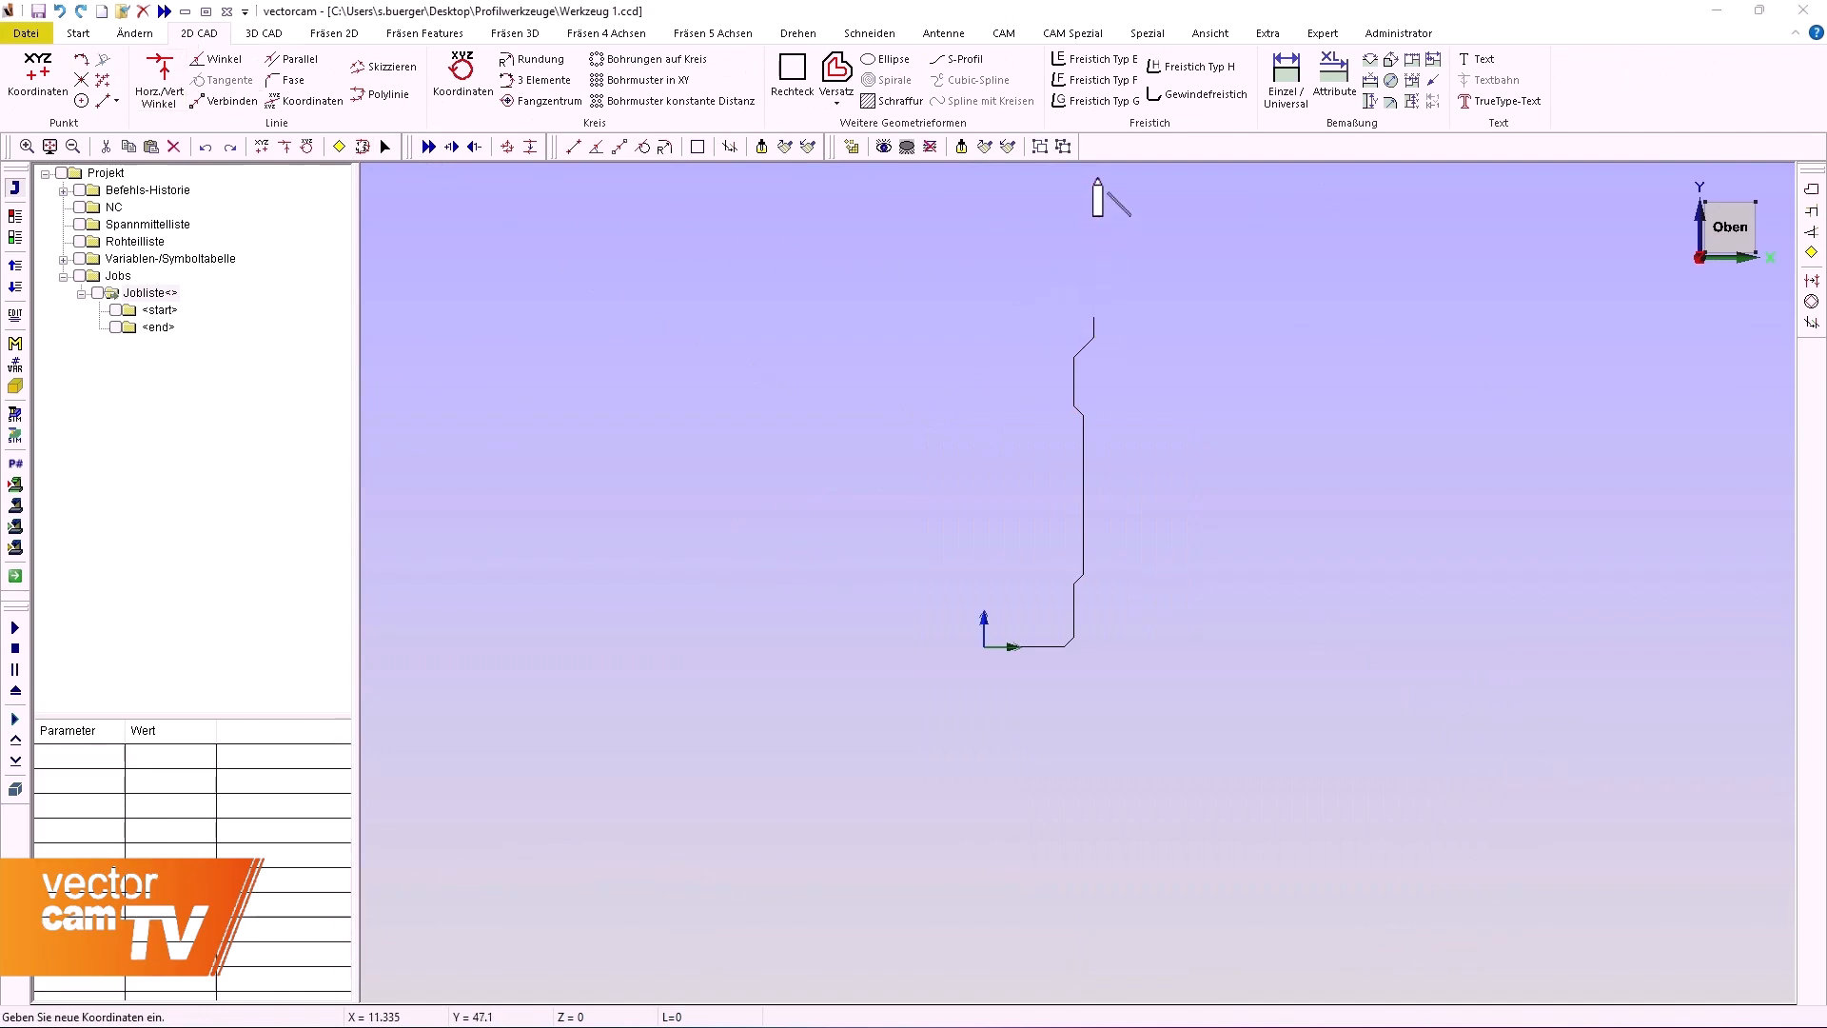
click(1240, 218)
key(Escape)
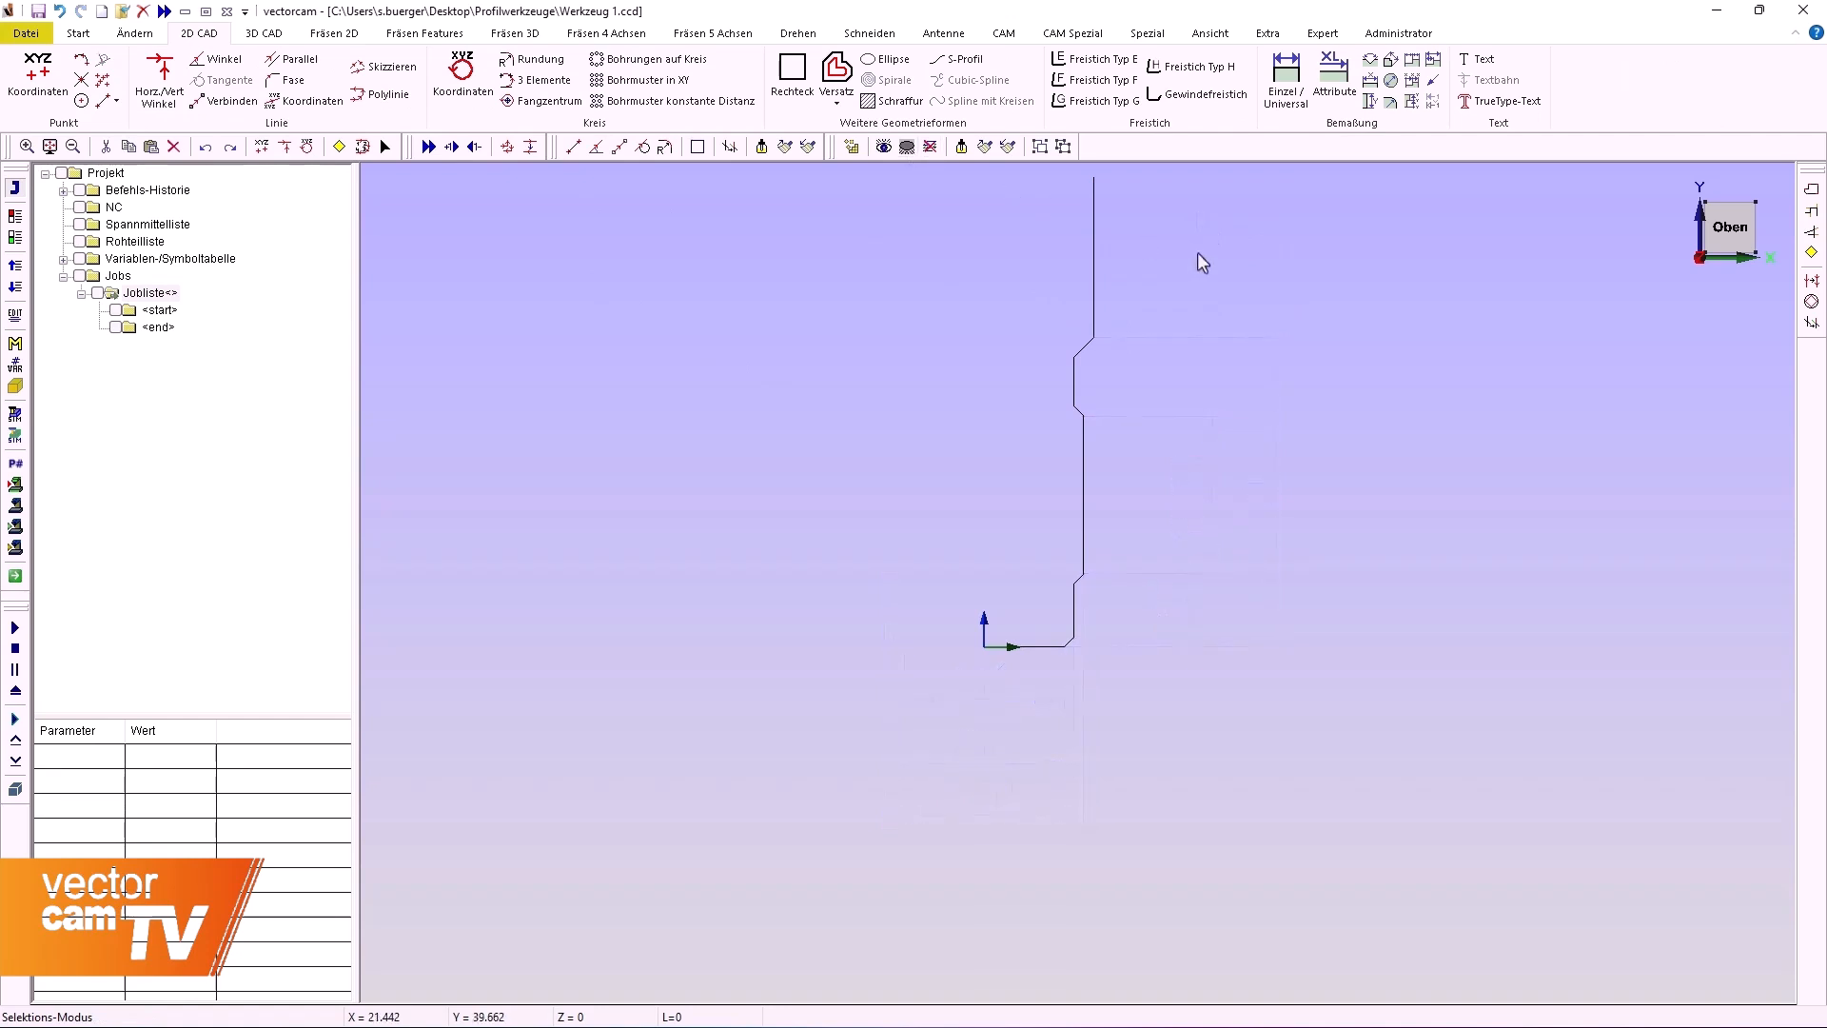
- Select the pasted contour without the added vertical line and assign it to the layer "cutting"
drag(1197, 253, 906, 689)
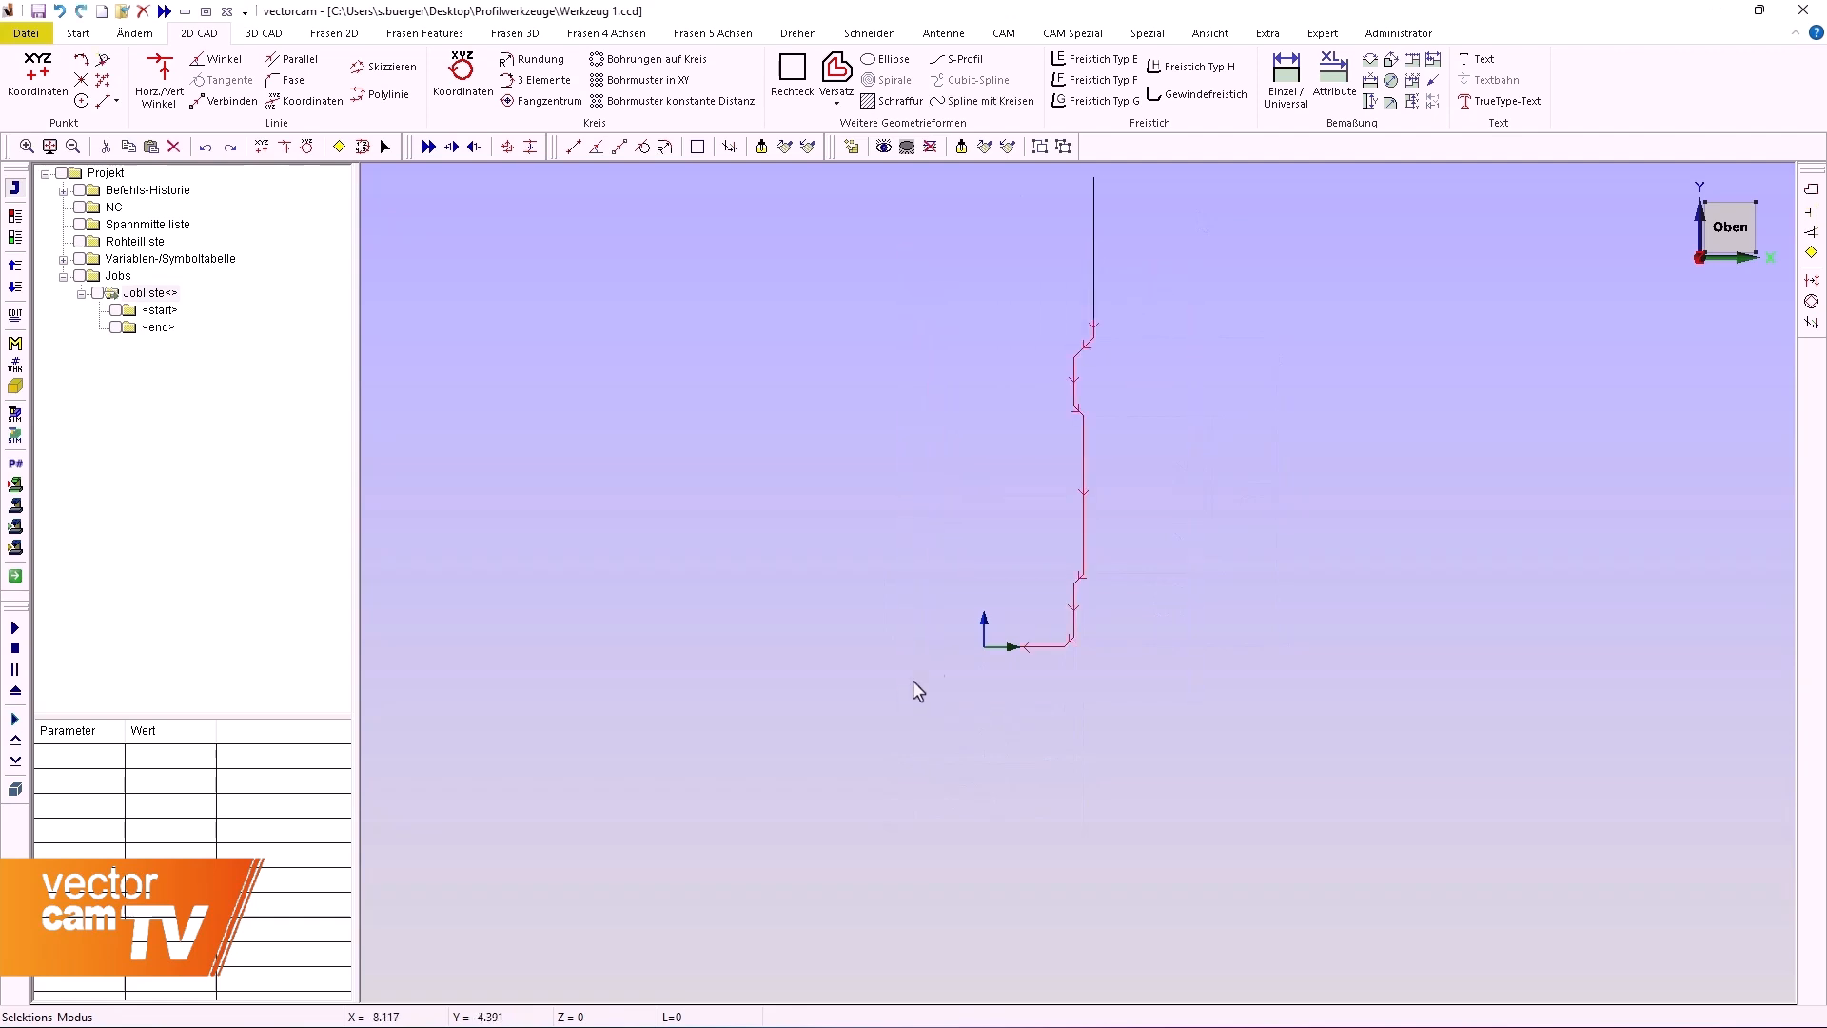
right_click(1174, 472)
text(cutting)
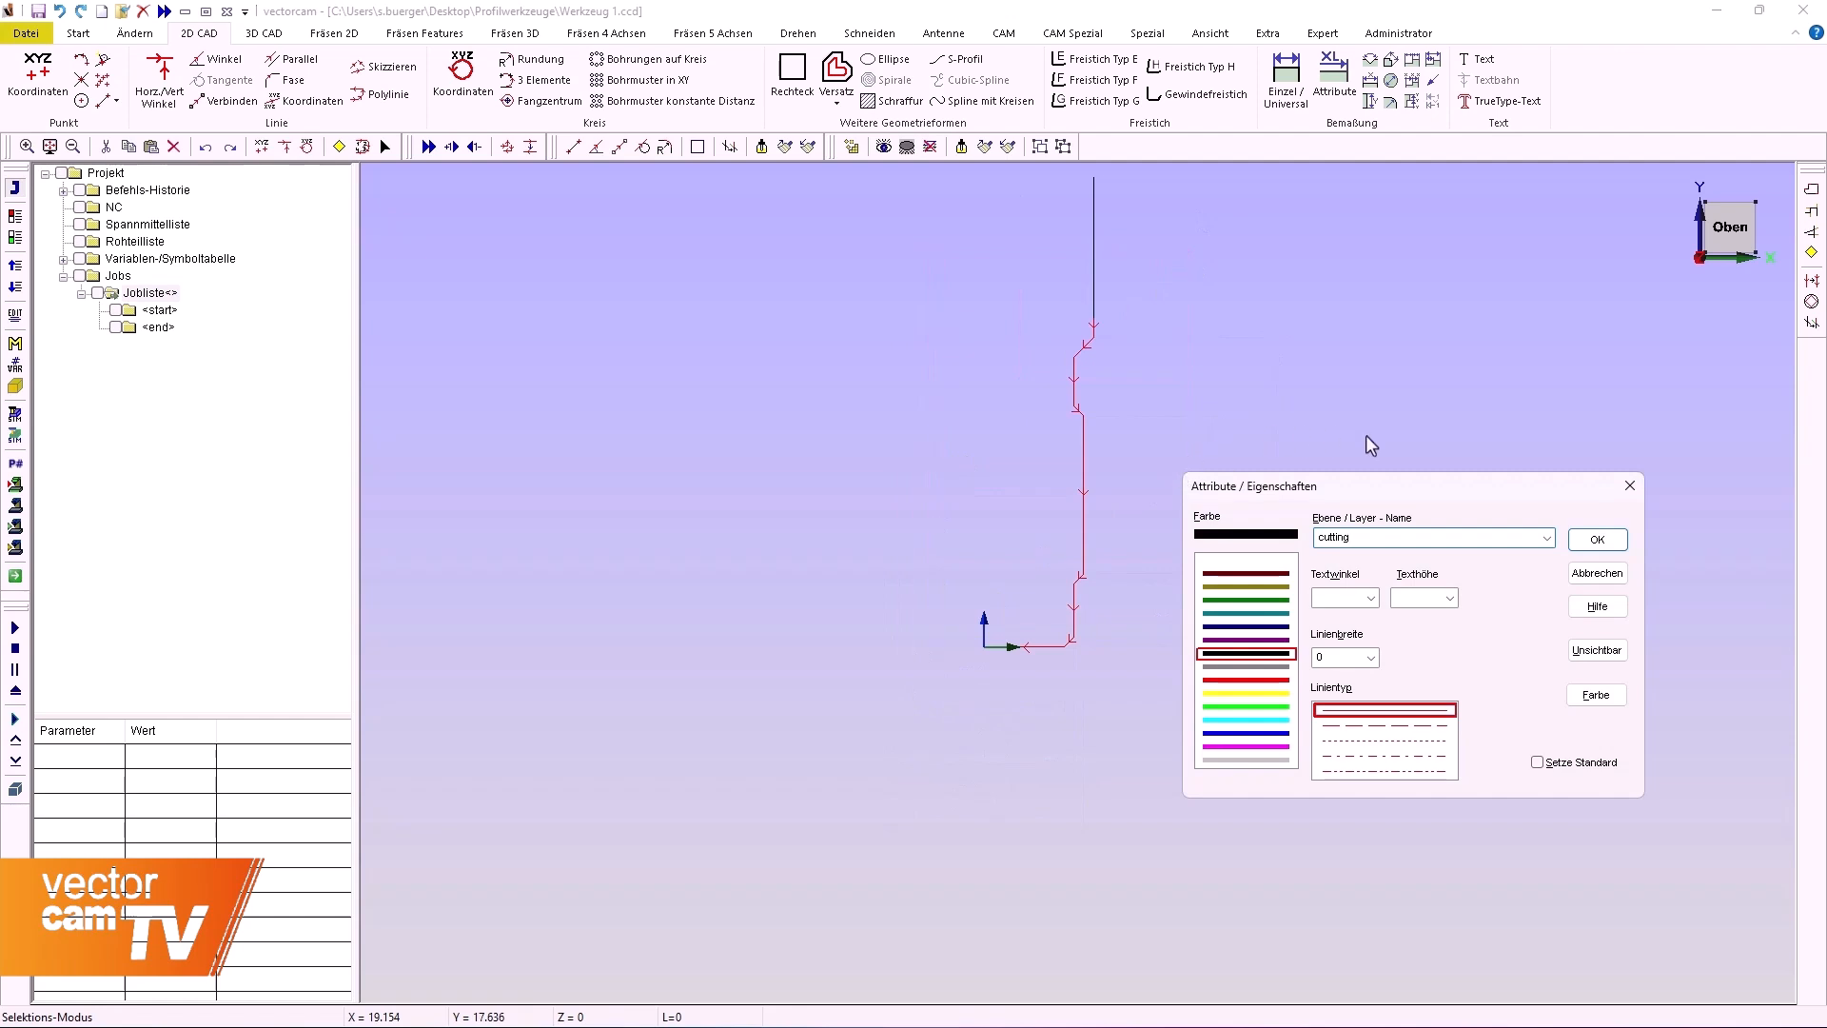
click(1597, 539)
click(1250, 416)
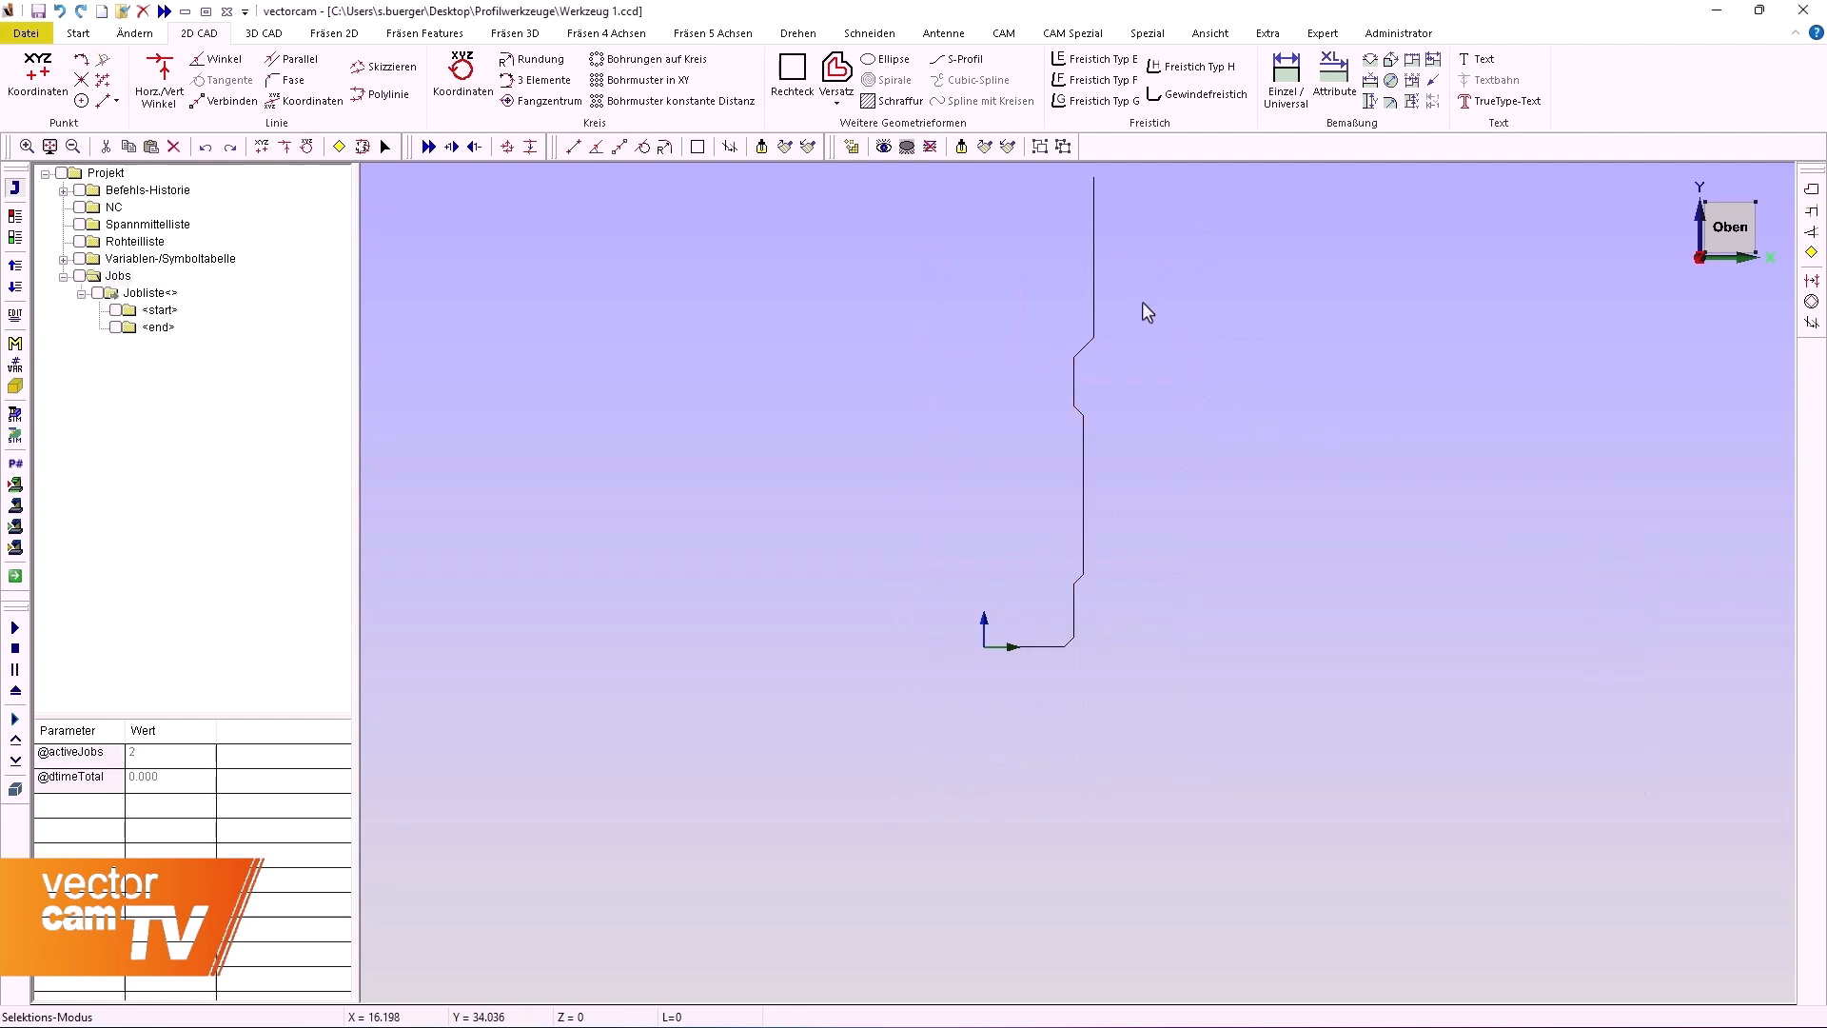
- Assign the added vertical shank line to the layer "noncutting"
click(1095, 289)
right_click(1166, 366)
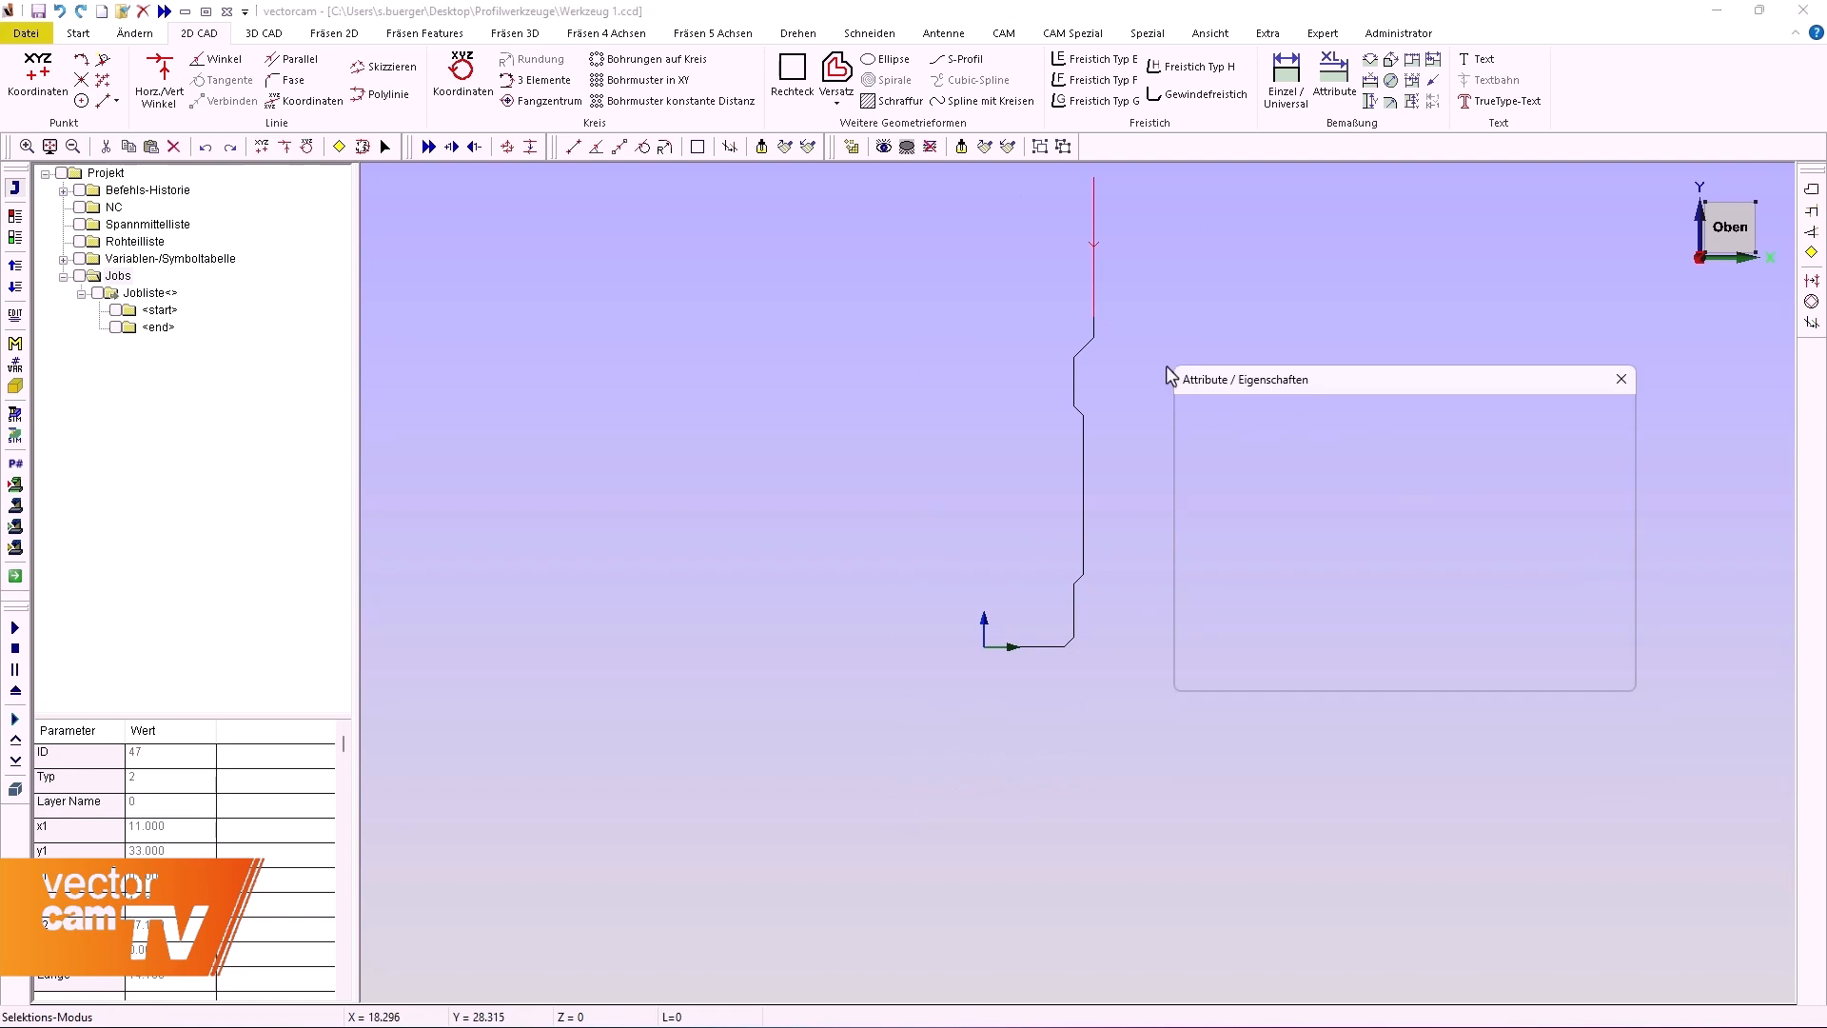
text(noncutting)
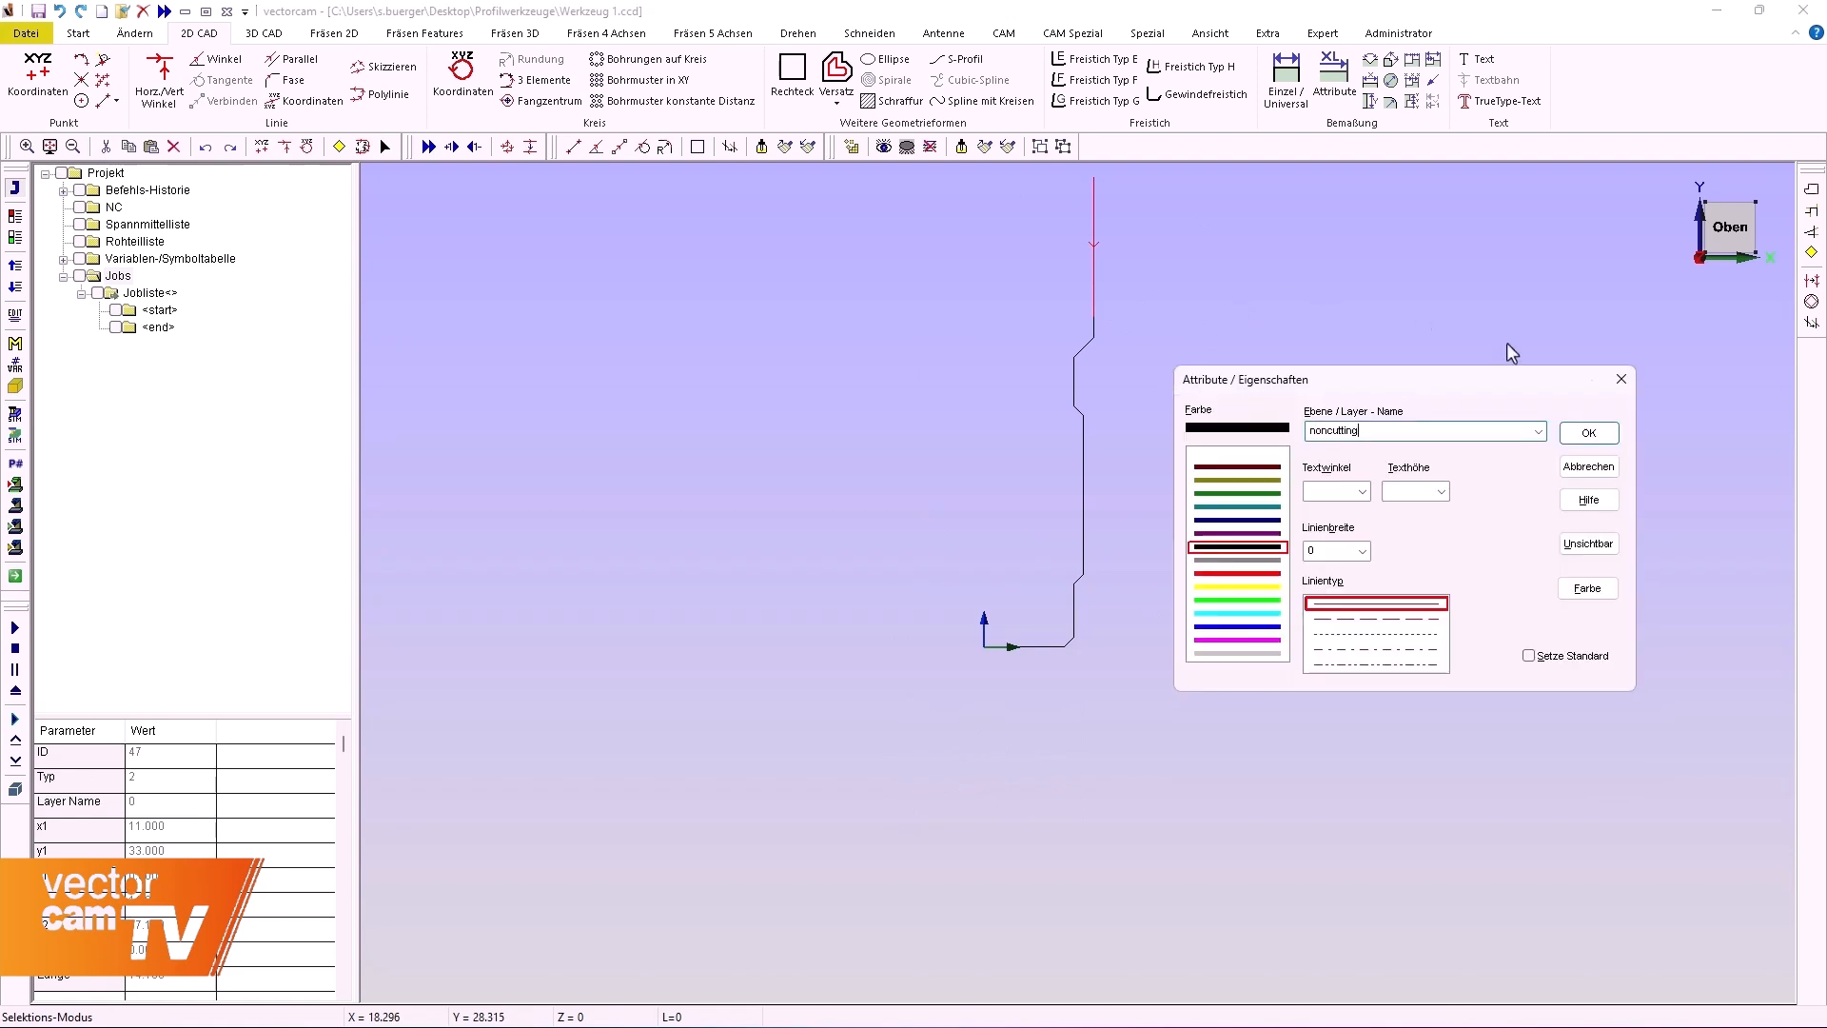
click(1589, 431)
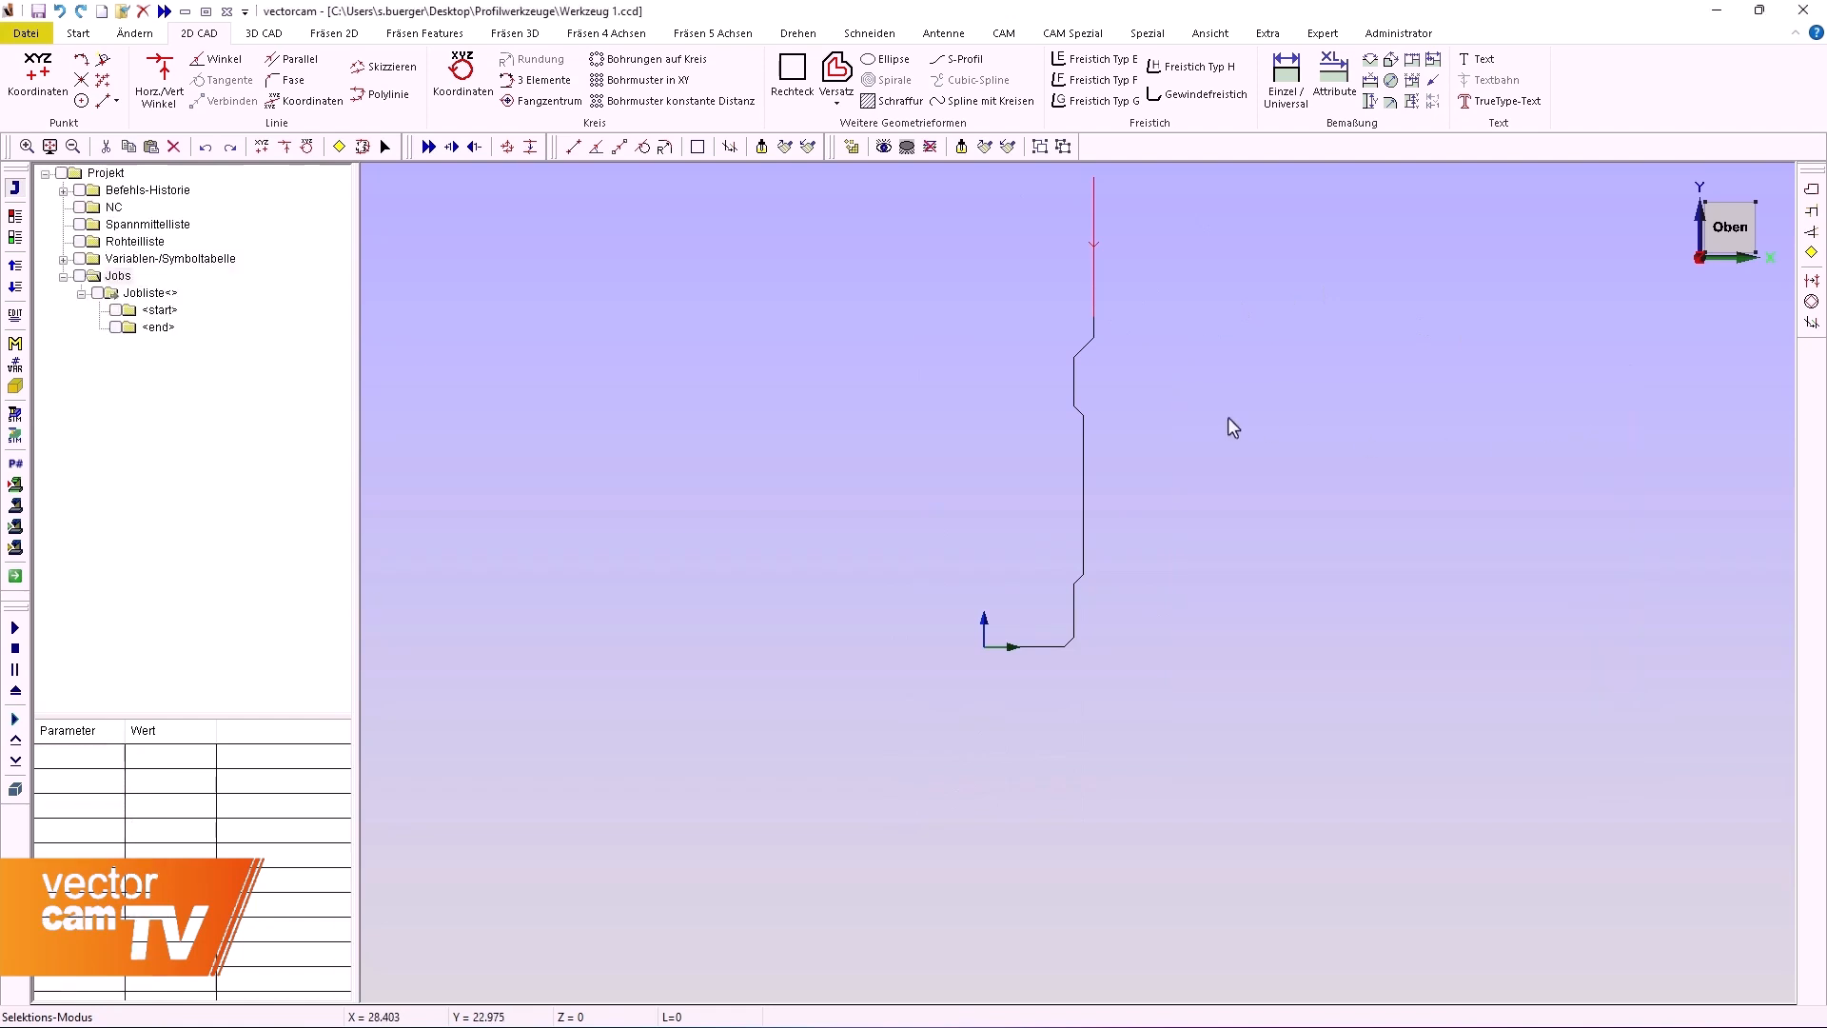
- Select the whole connected contour and save the drawing as Profilfräser in the Profilwerkzeuge folder
click(429, 146)
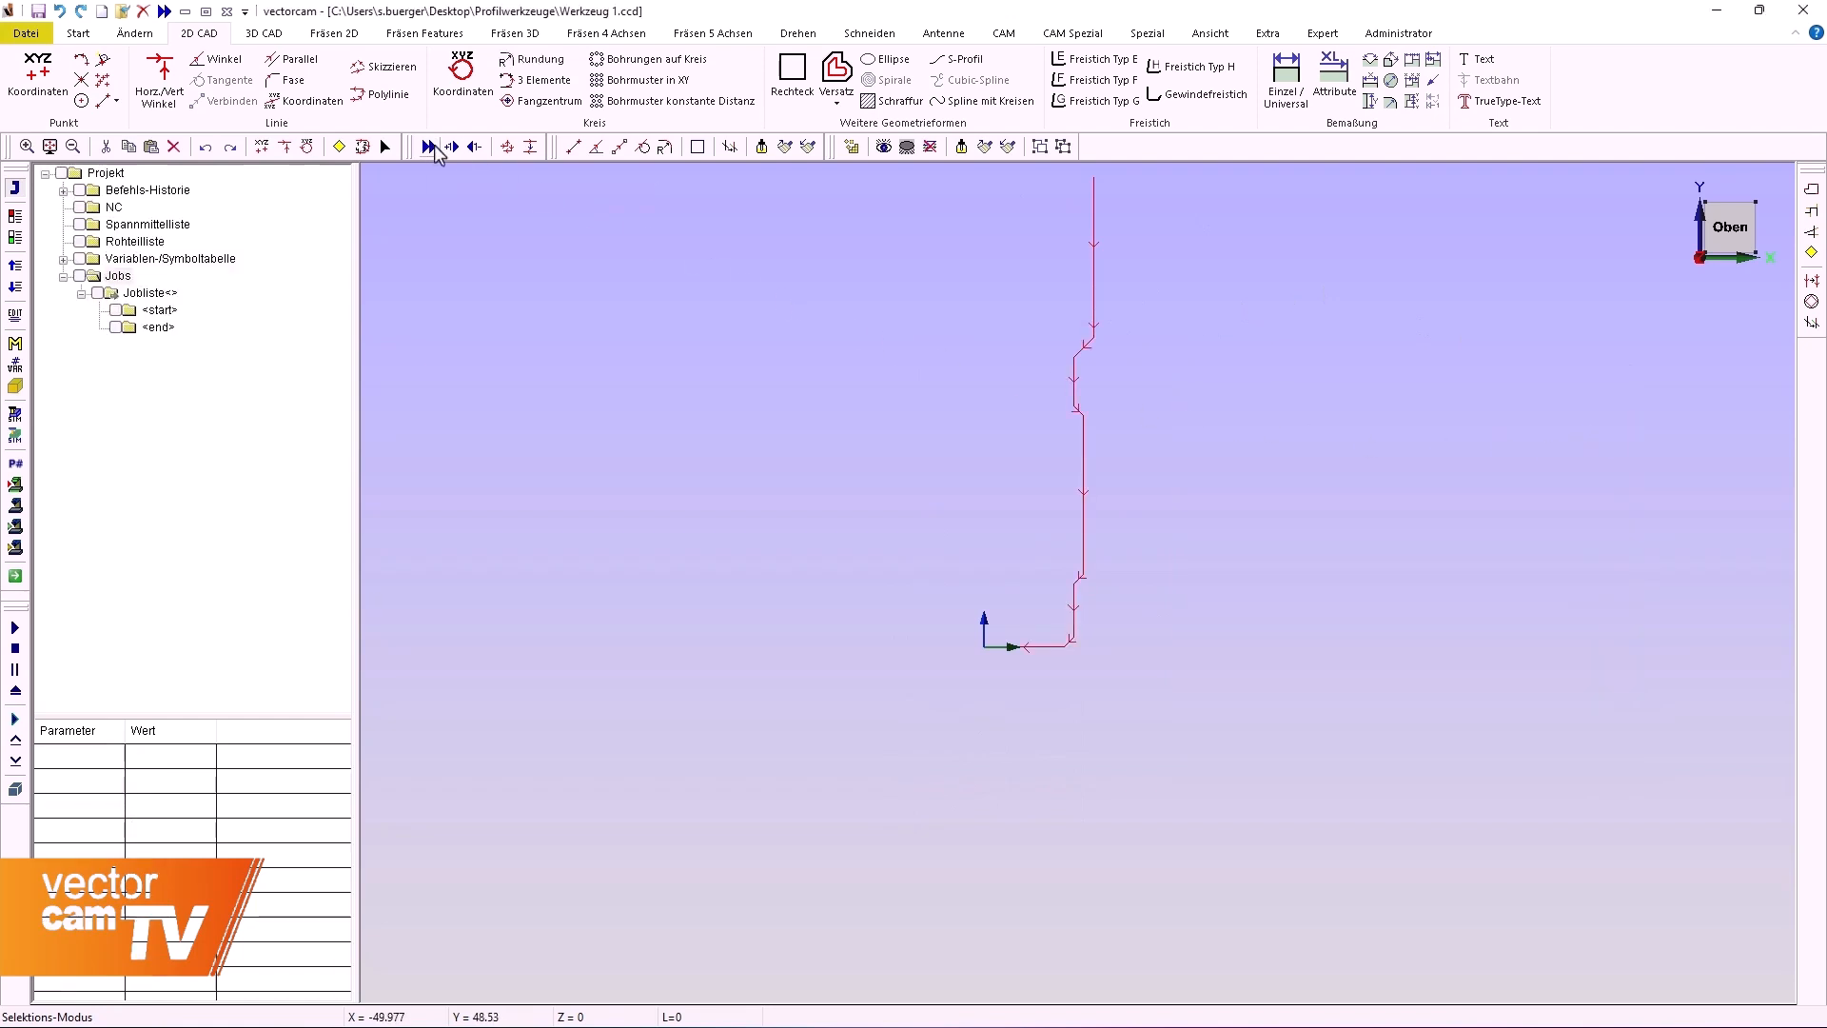
click(26, 33)
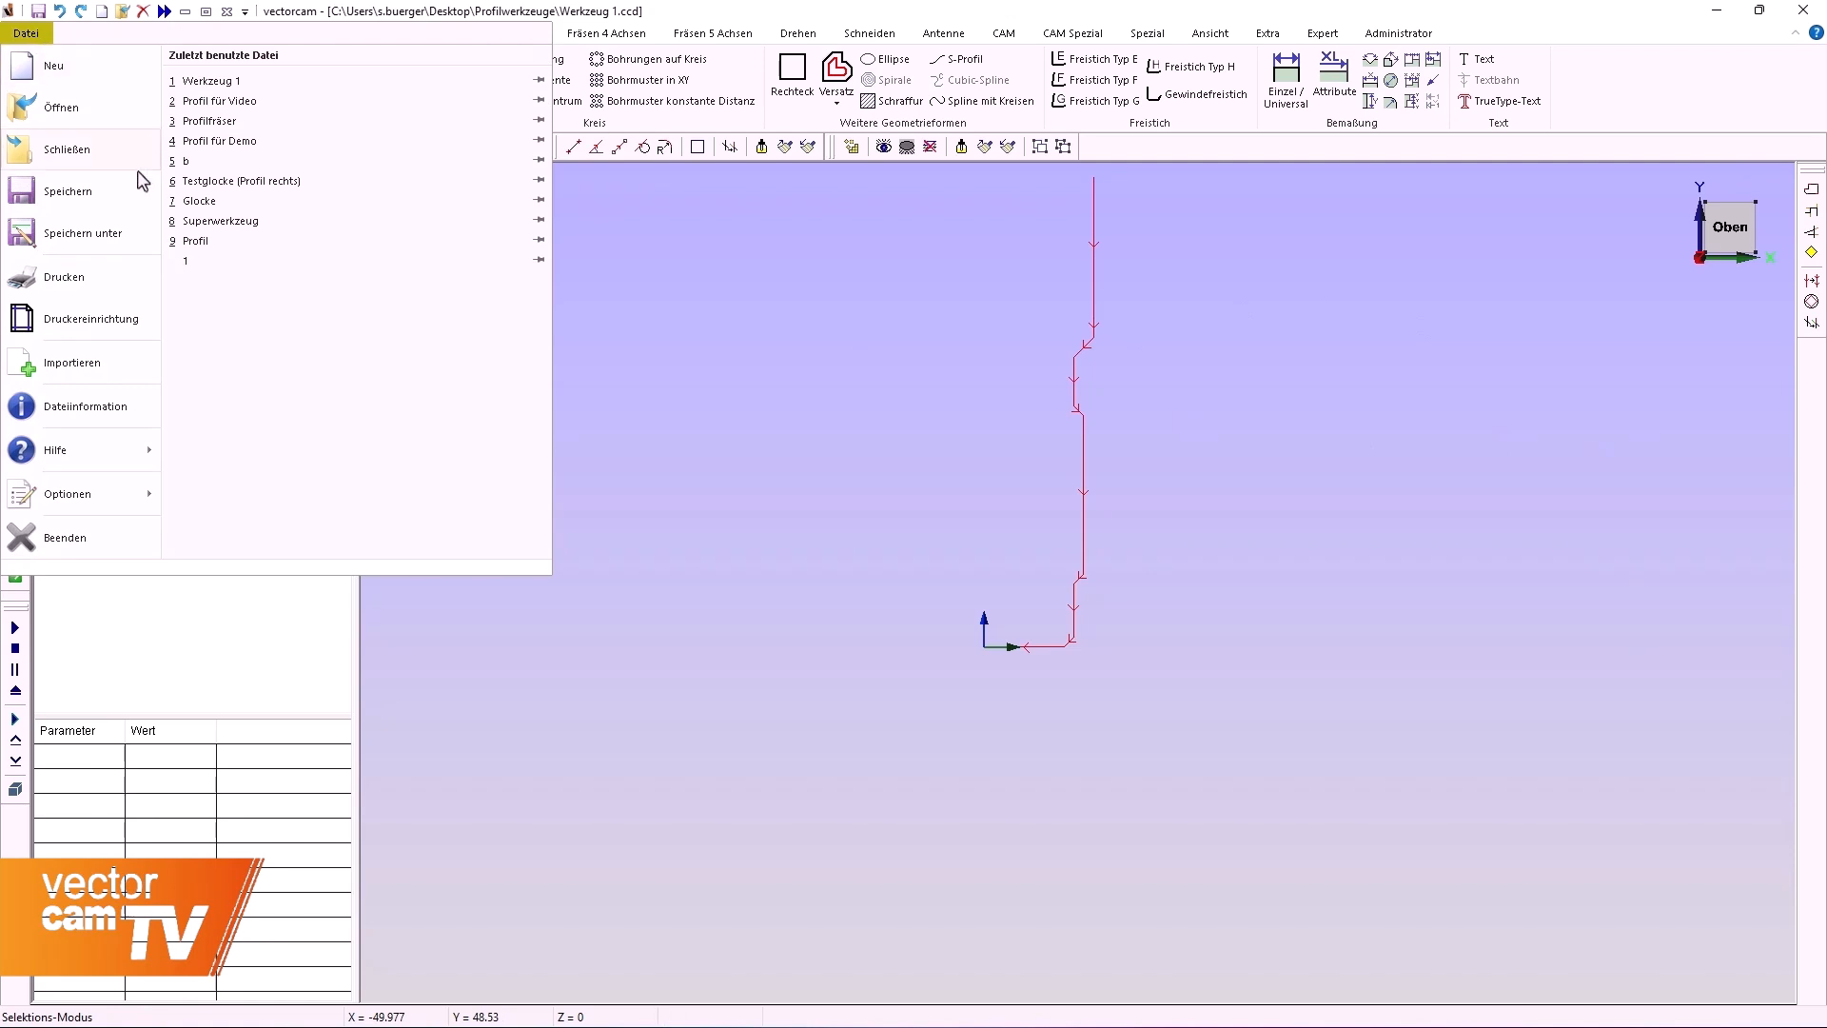
click(110, 237)
text(Profilfräser)
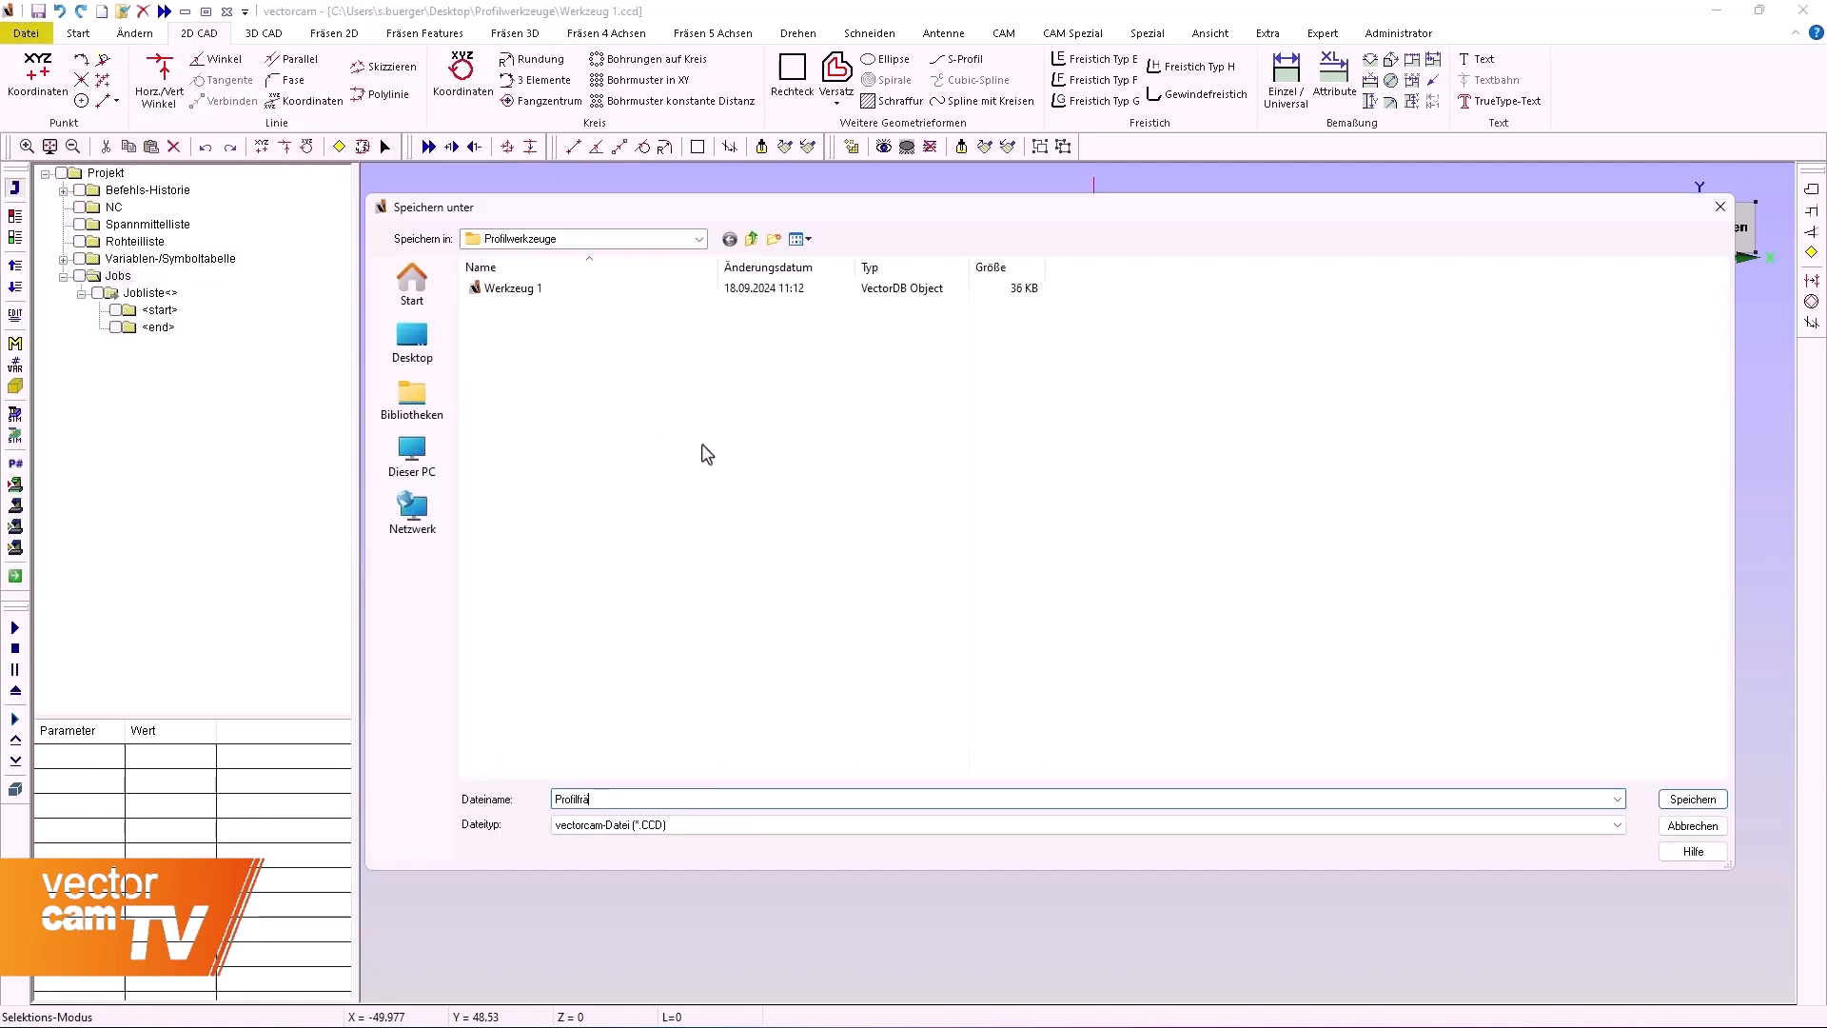
click(1692, 798)
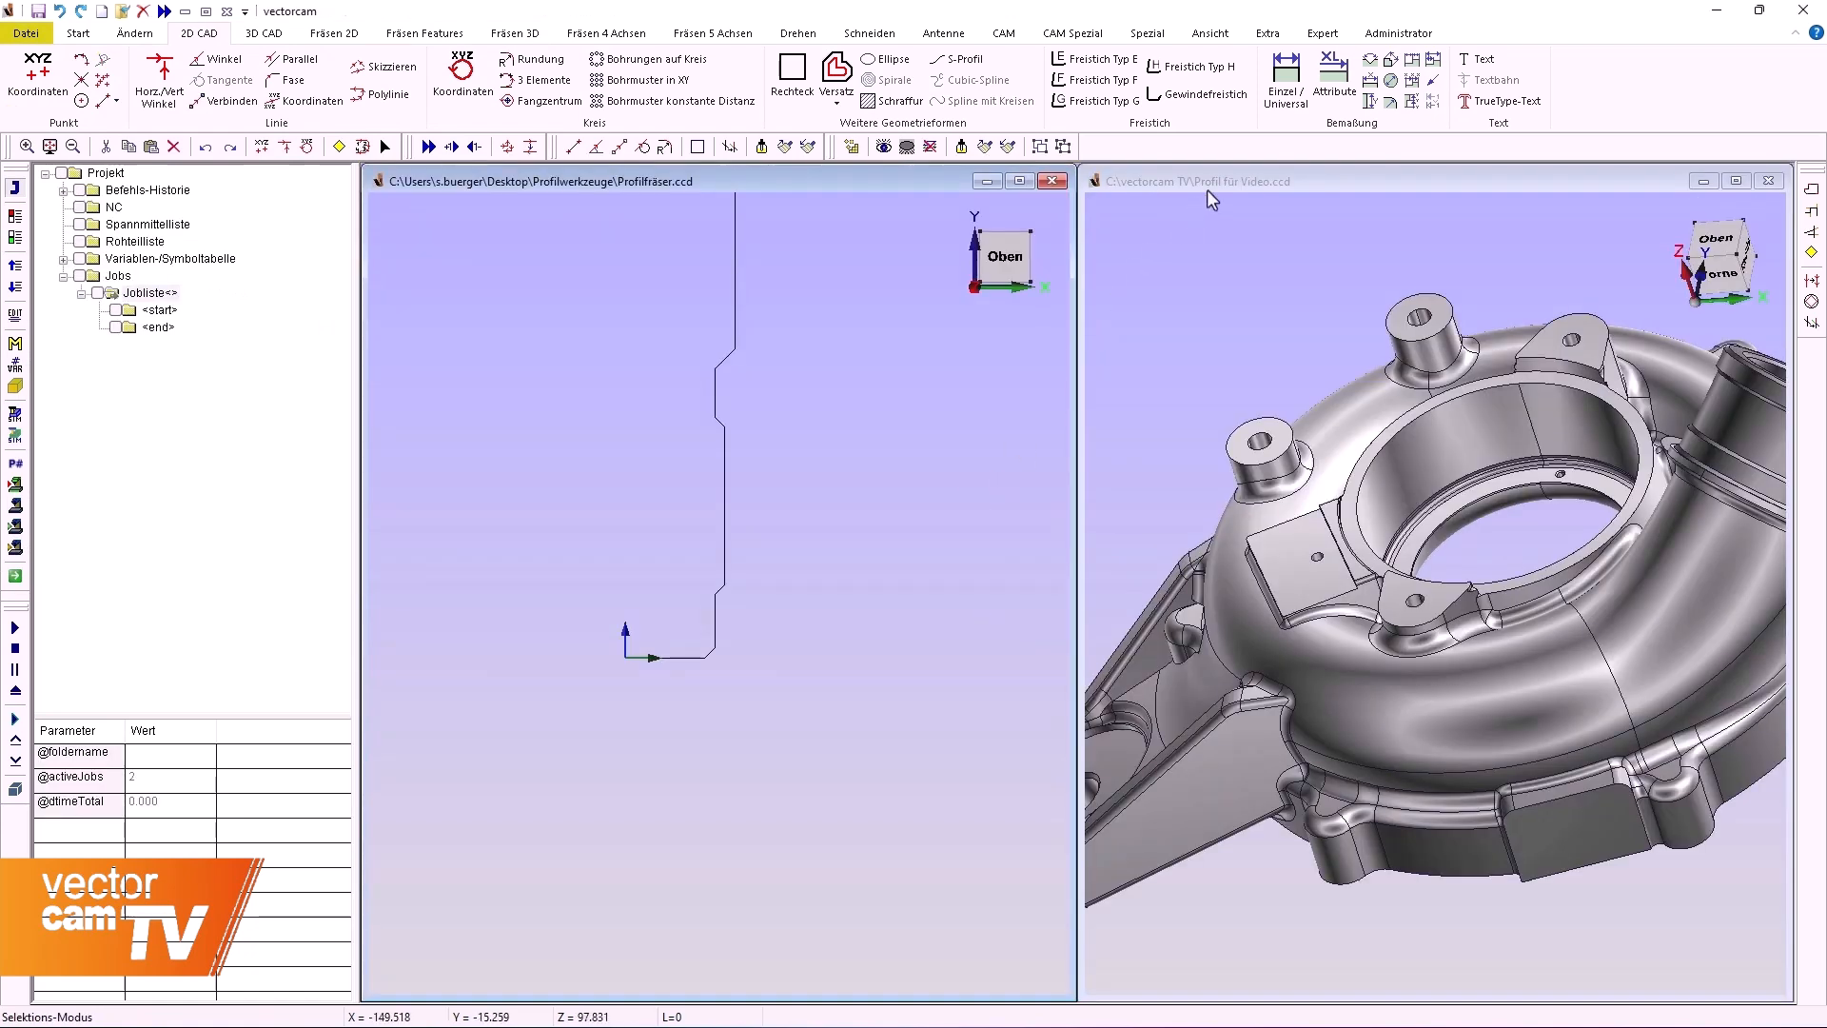
- Return to the Profil für Video document and open the tool library
double_click(1206, 190)
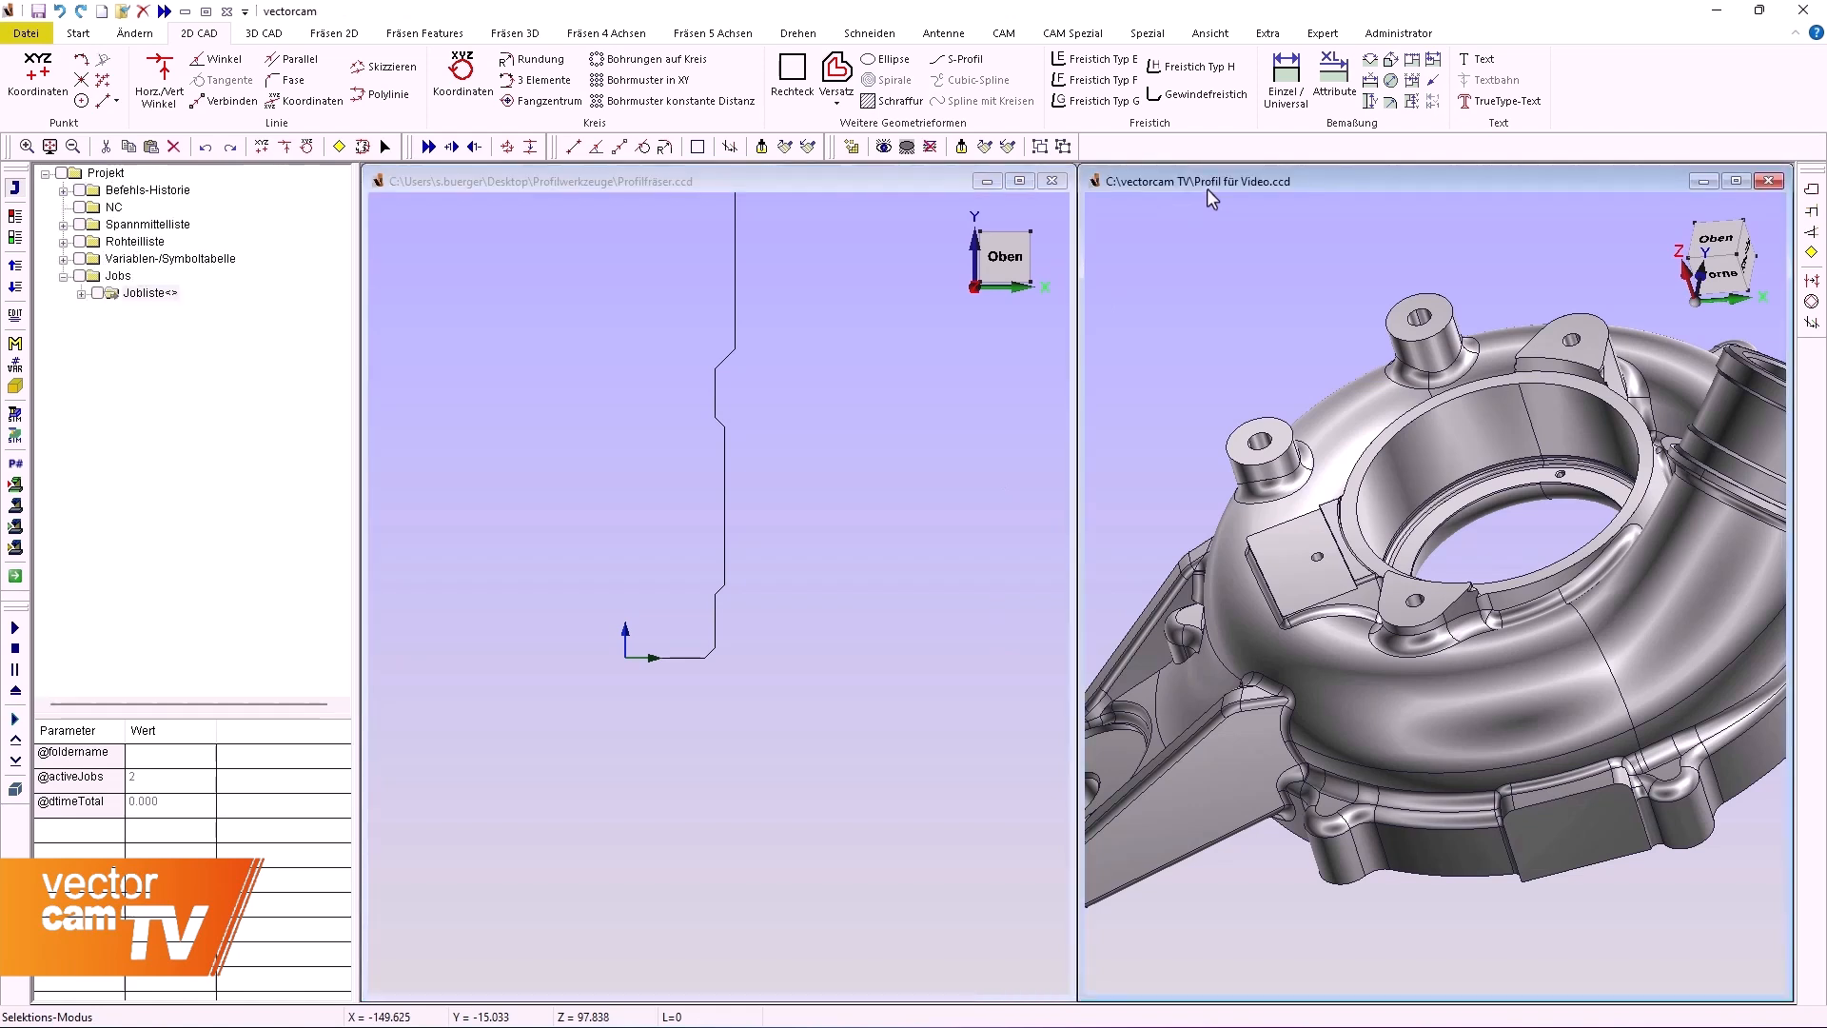
click(430, 35)
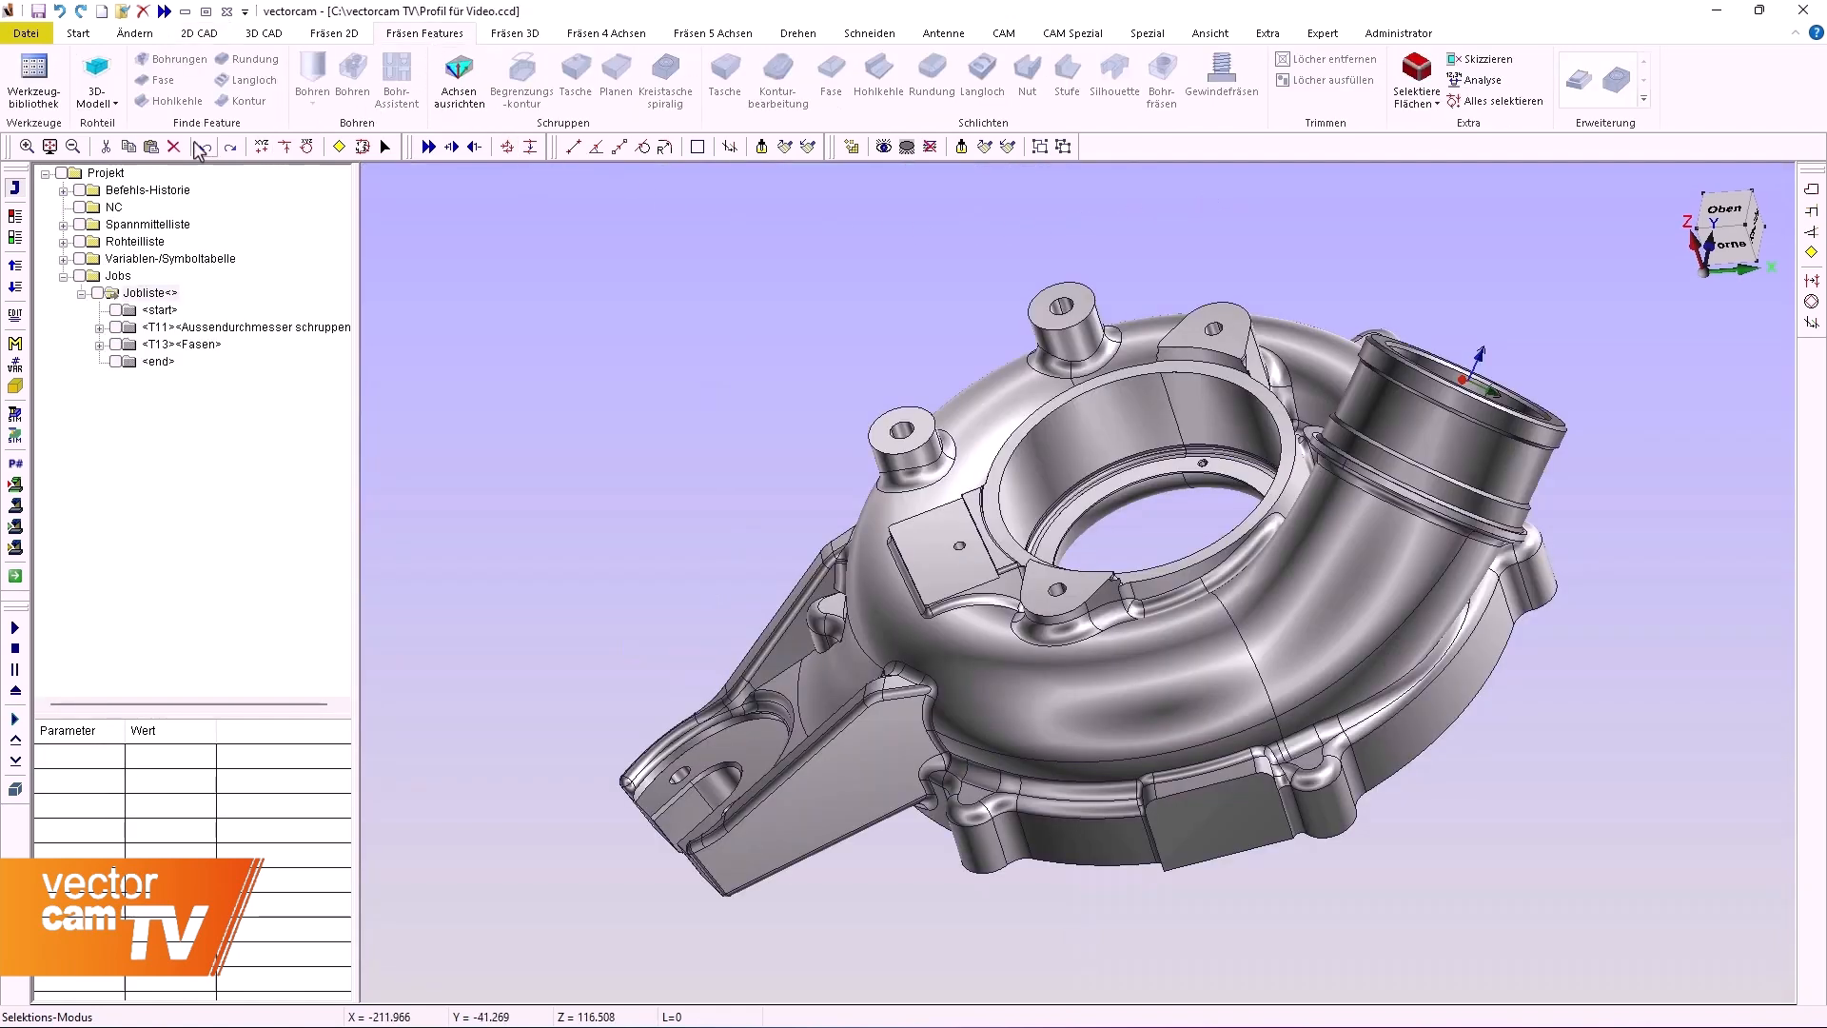
click(52, 100)
drag(273, 118, 410, 80)
- Add a new tool of type Profilfräser to the library and name it Profilfräser
click(216, 113)
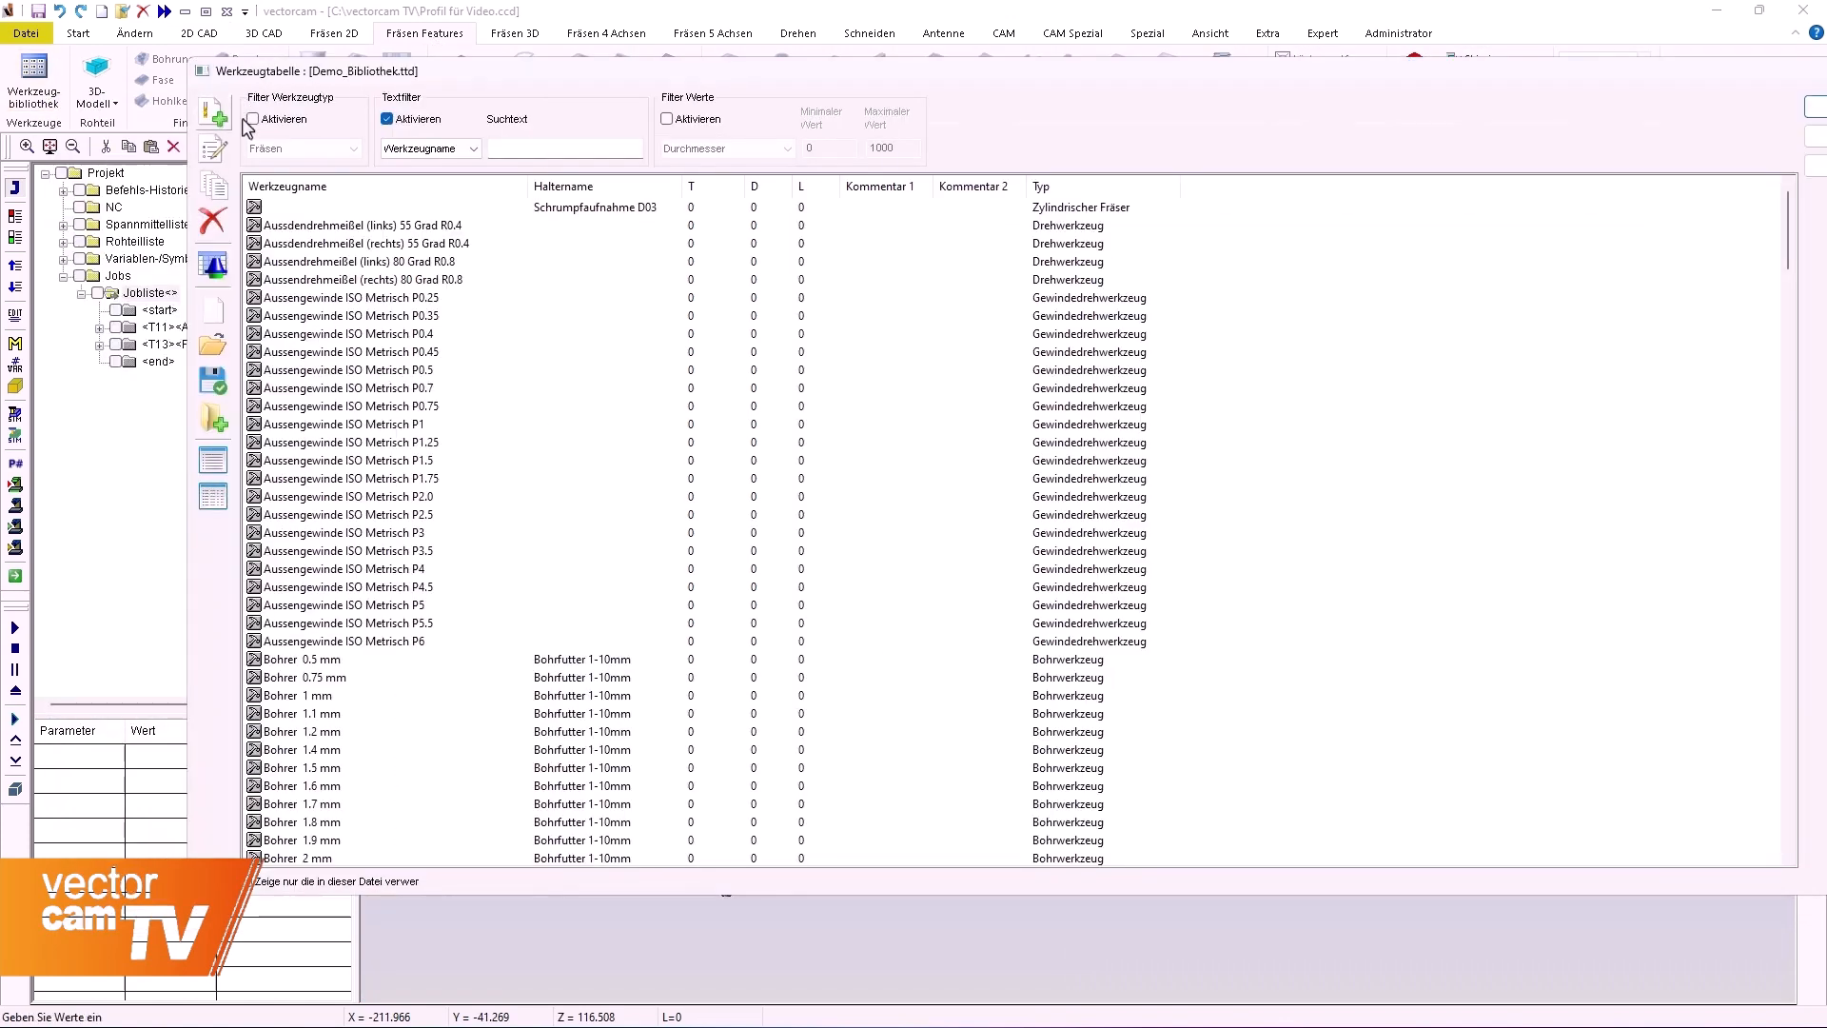
click(552, 272)
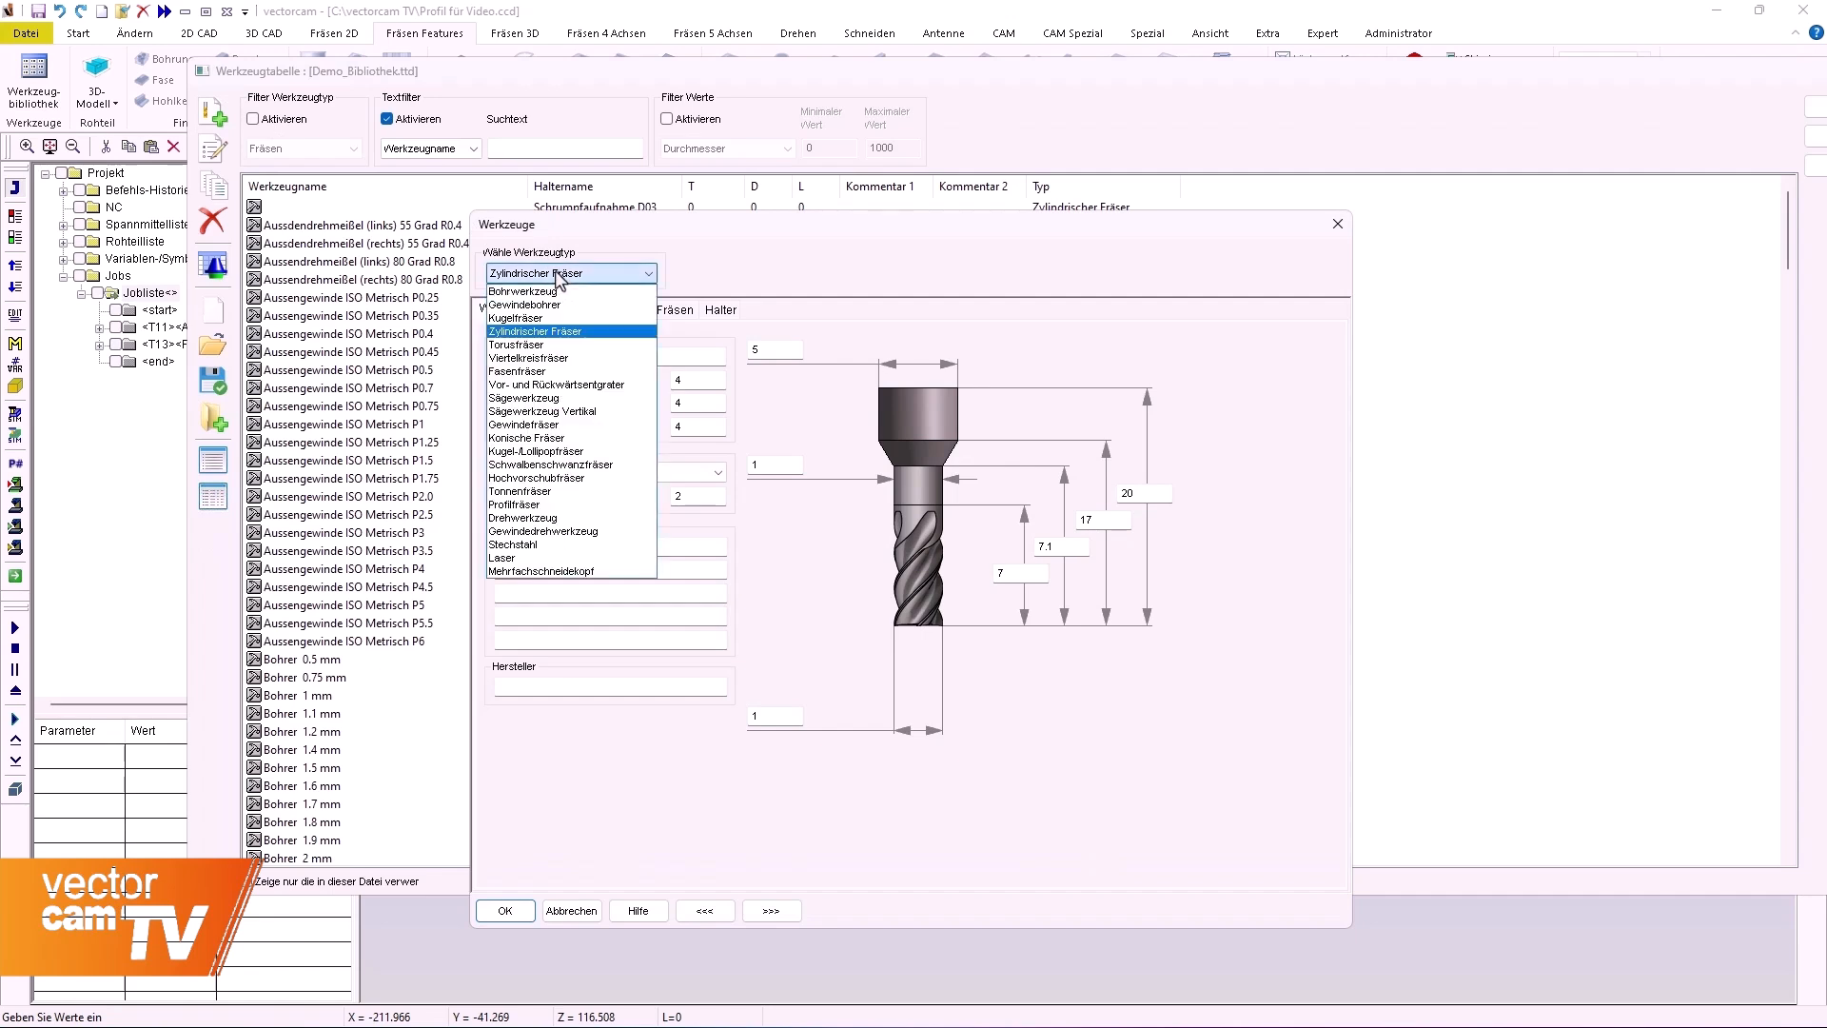
click(571, 504)
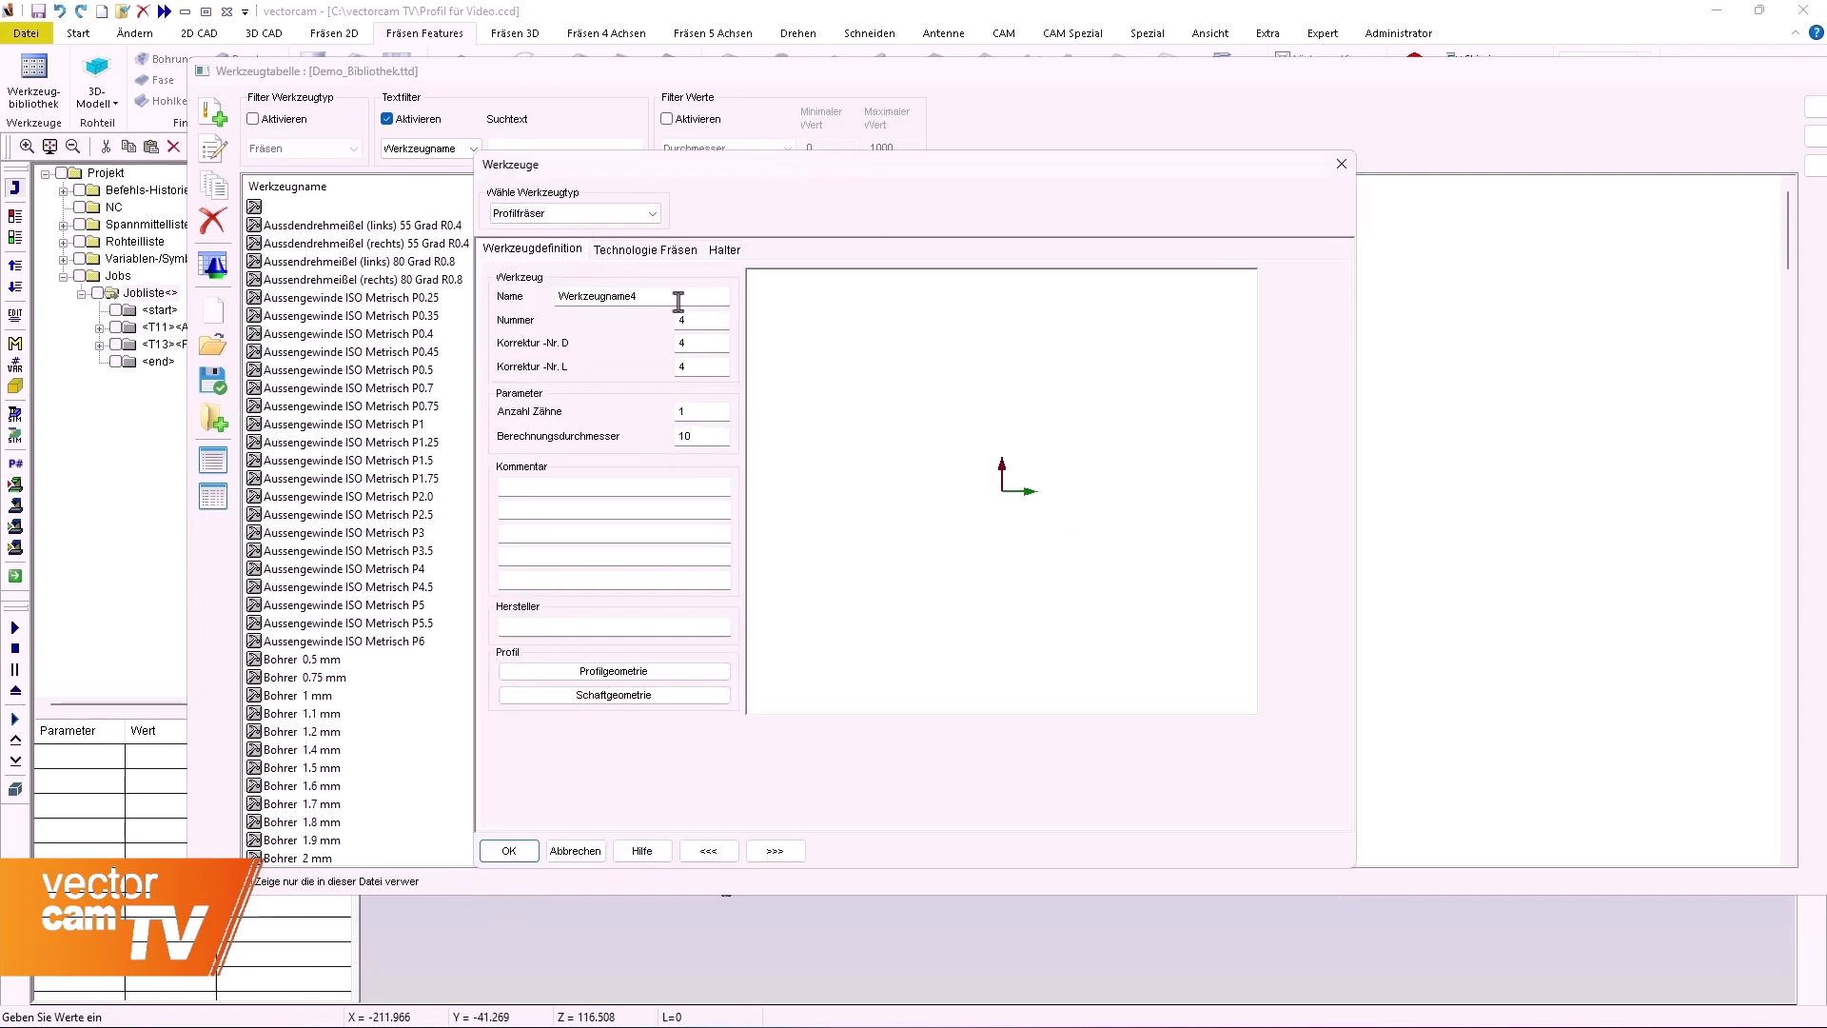
drag(679, 300, 512, 303)
text(P)
- Load the Profilfräser drawing as the tool's cutting profile geometry
click(660, 670)
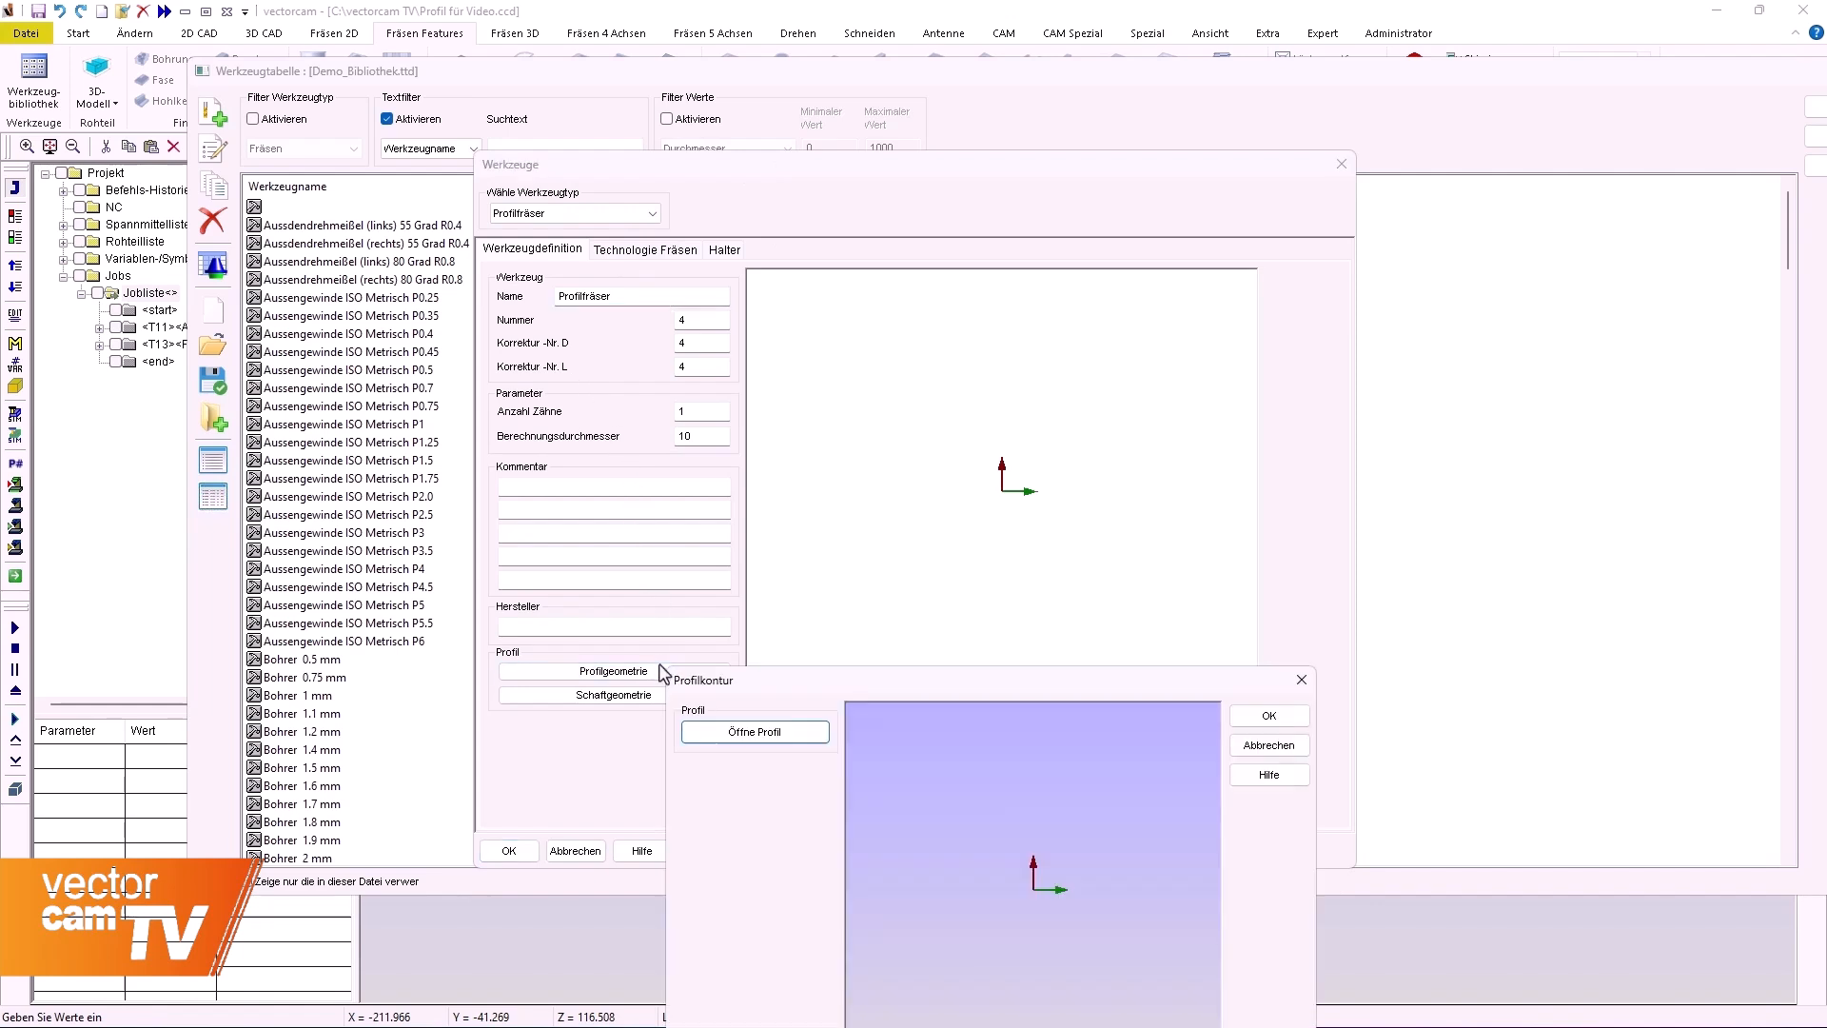
drag(712, 677, 762, 352)
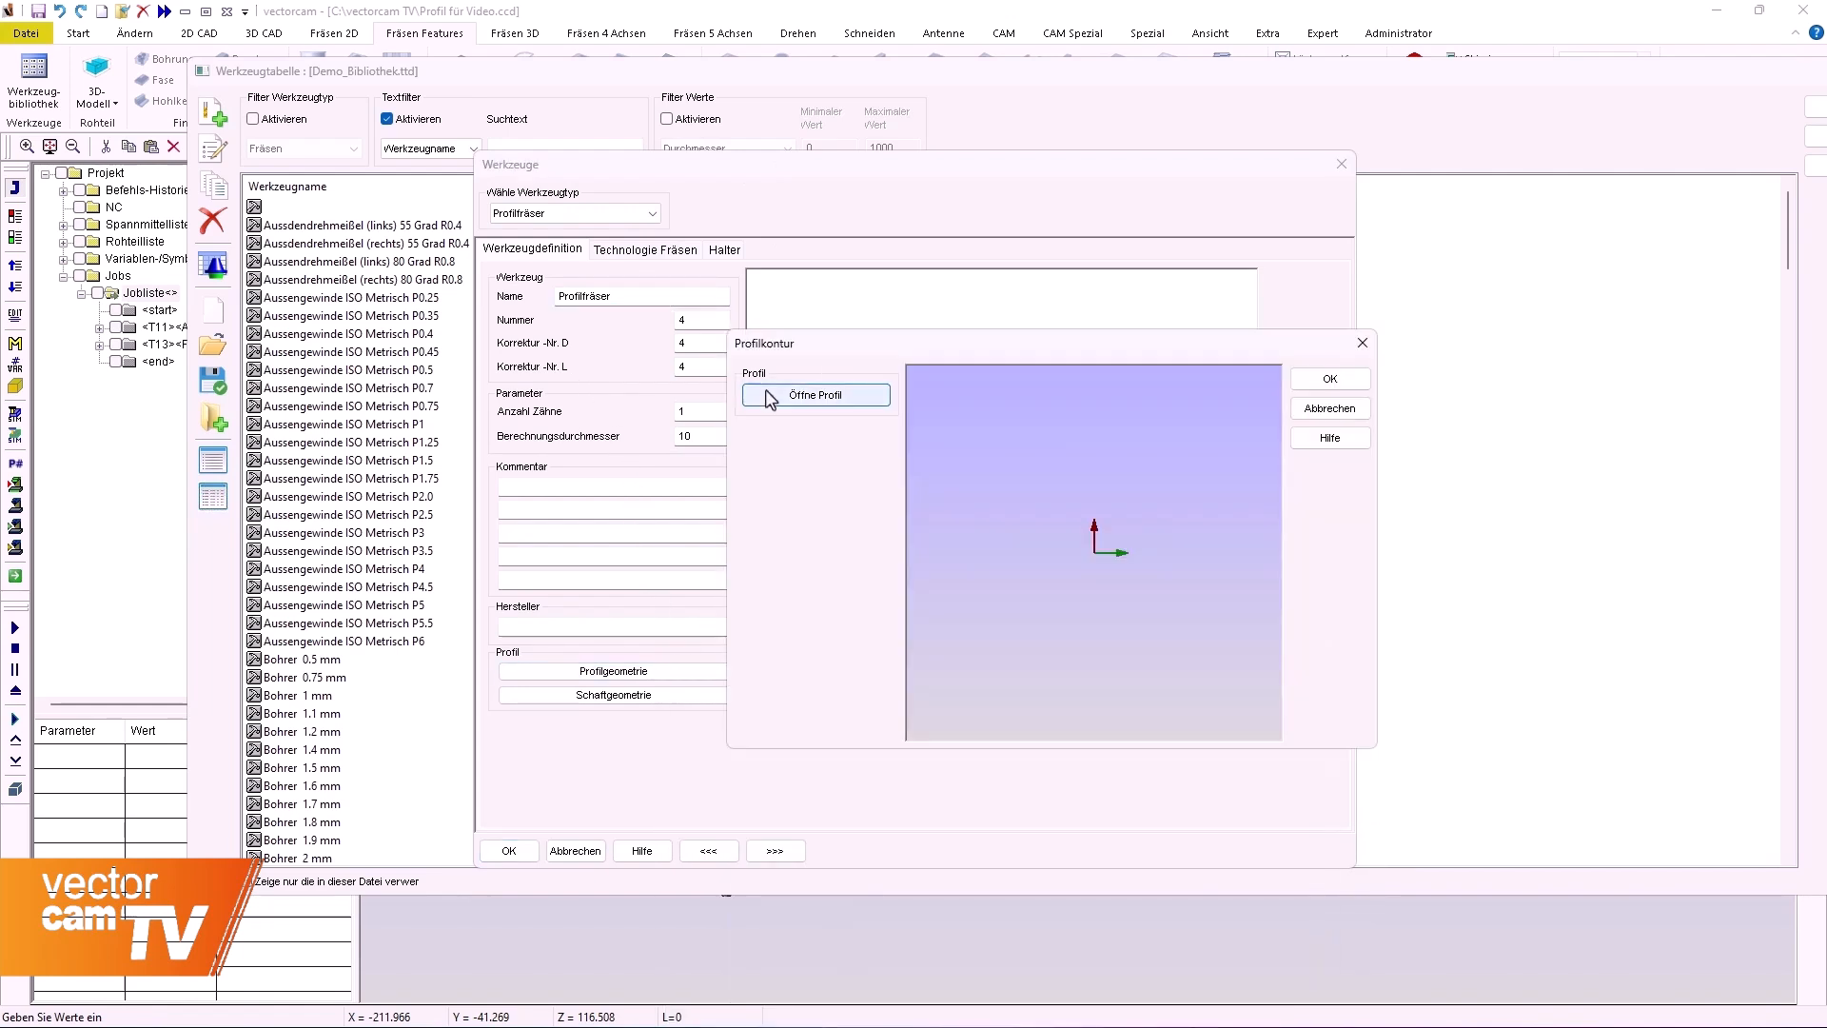
click(771, 396)
click(561, 257)
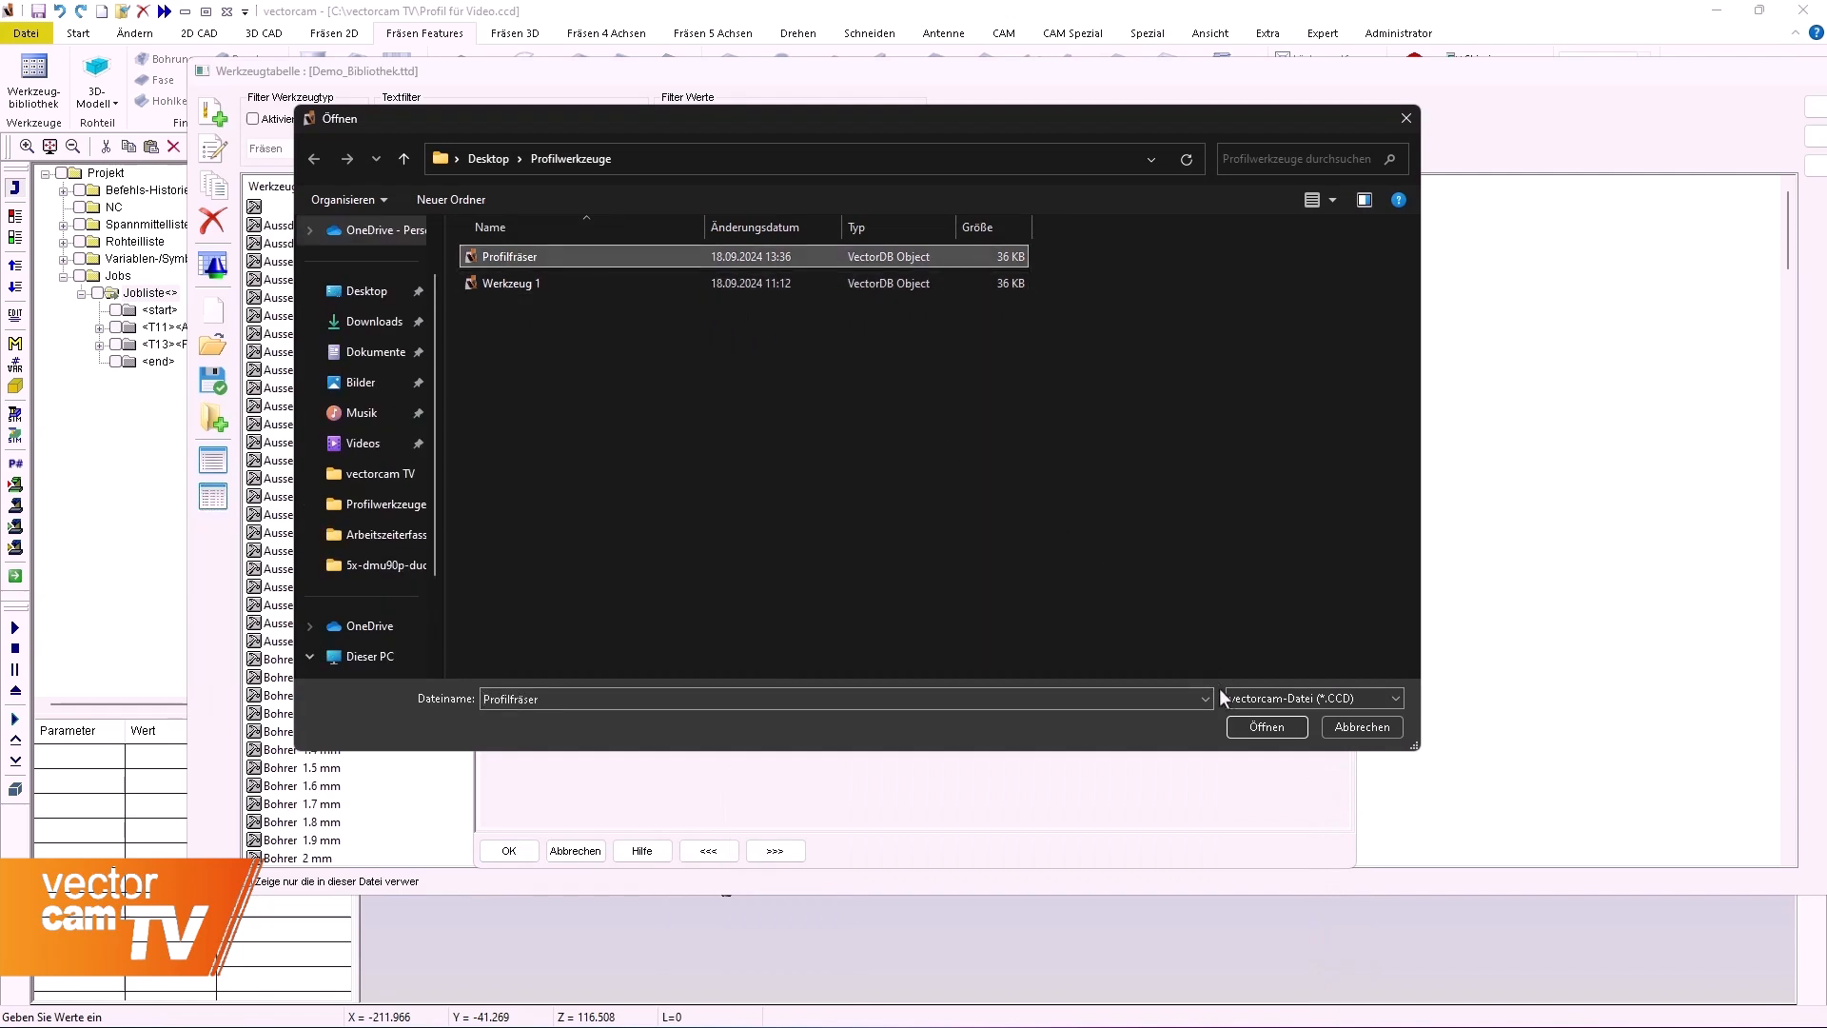
click(1237, 724)
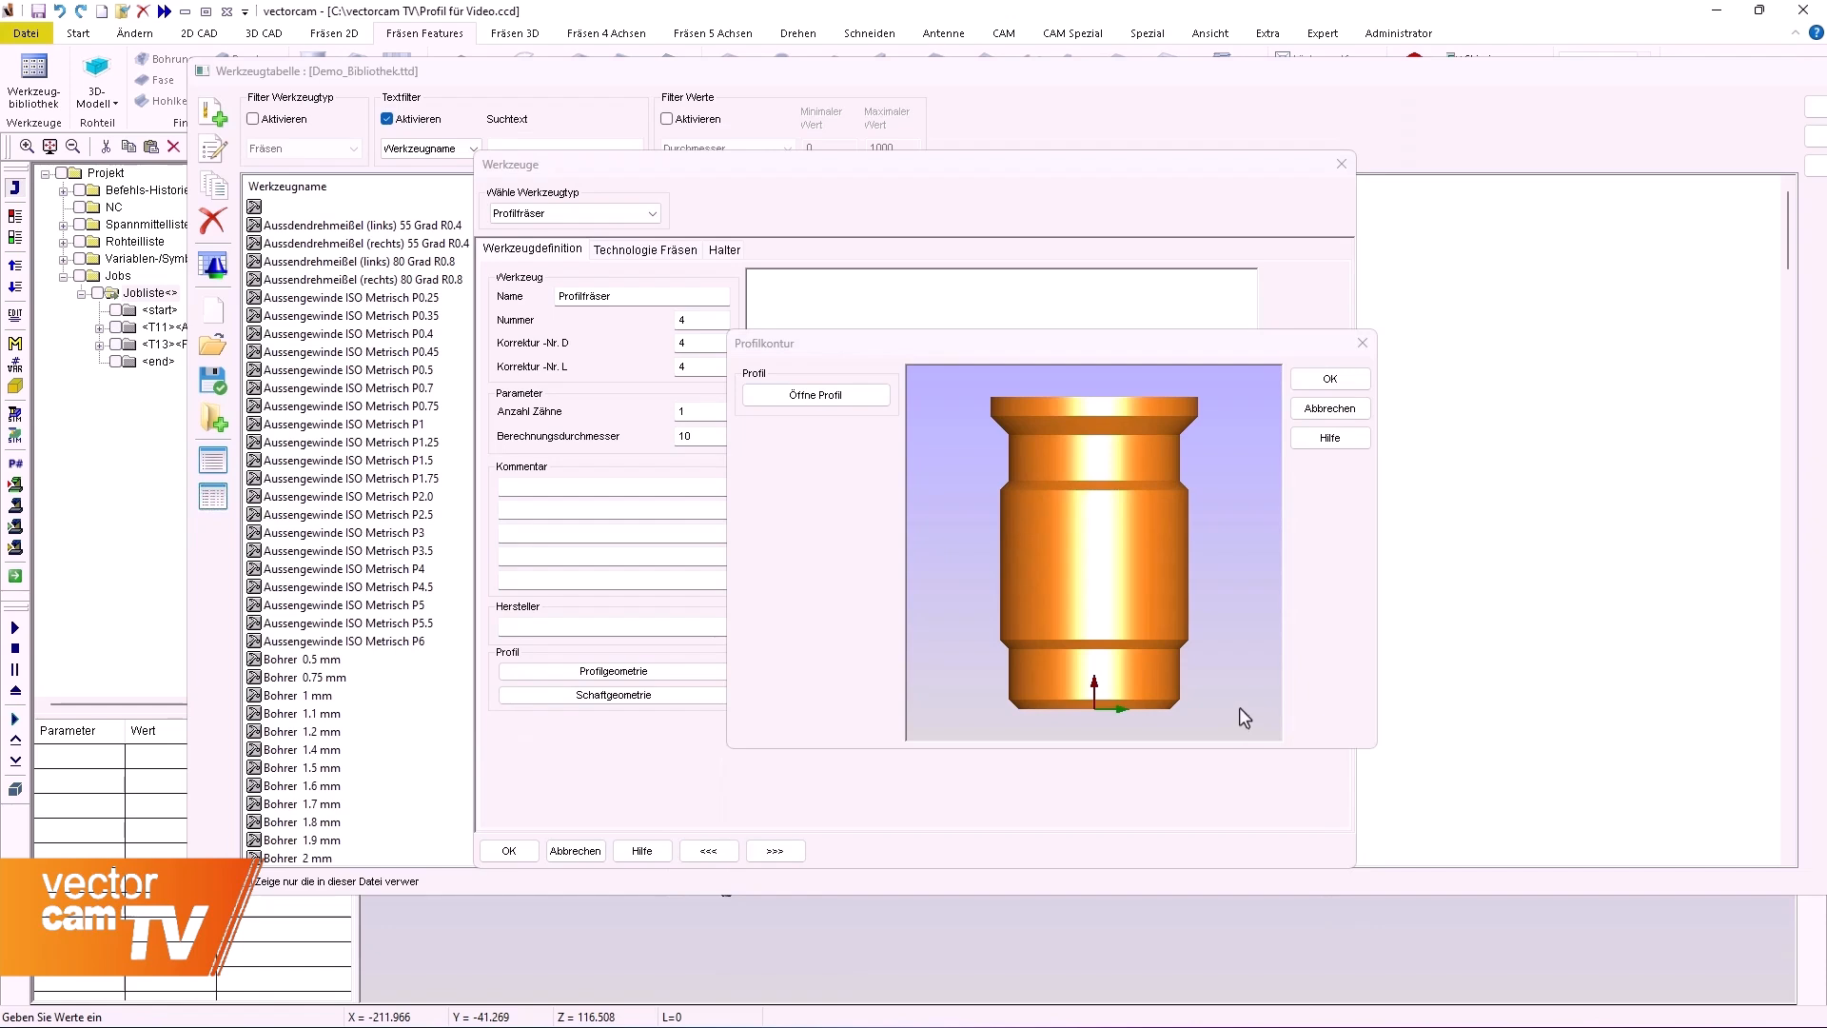
click(1329, 379)
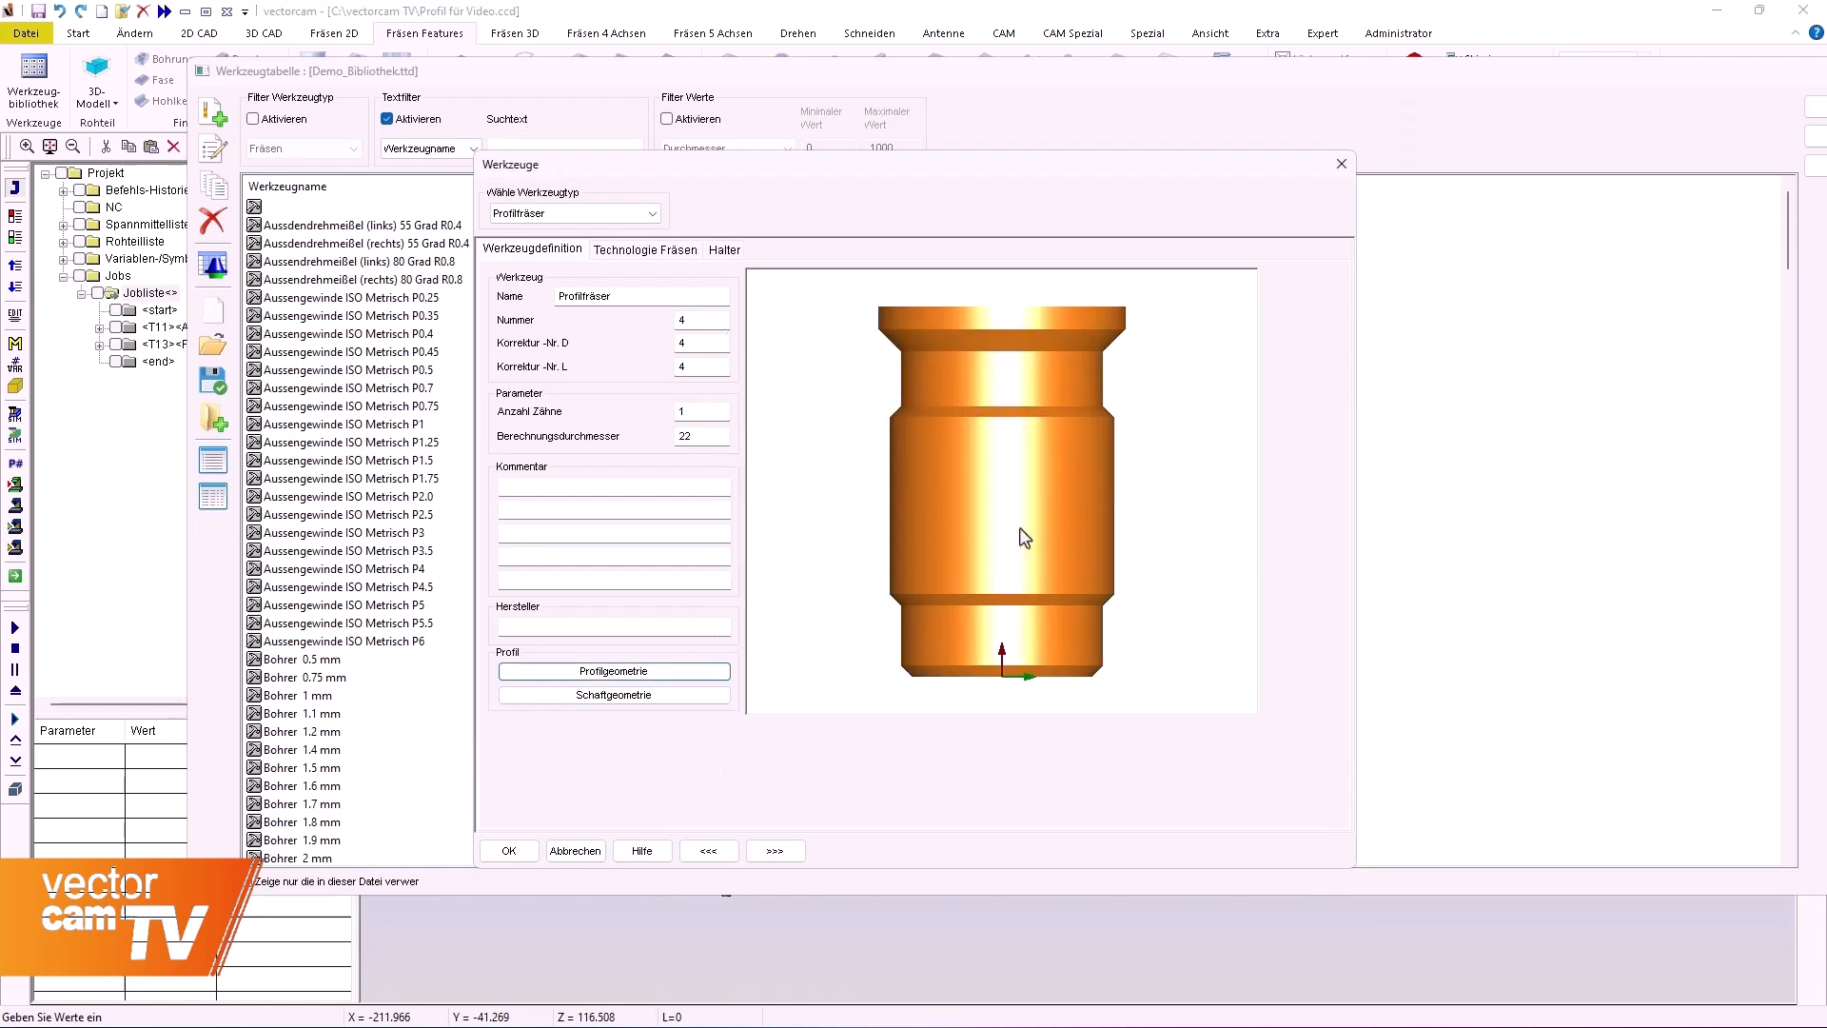
- Load the Profilfräser drawing as the tool's shank geometry as well
click(672, 695)
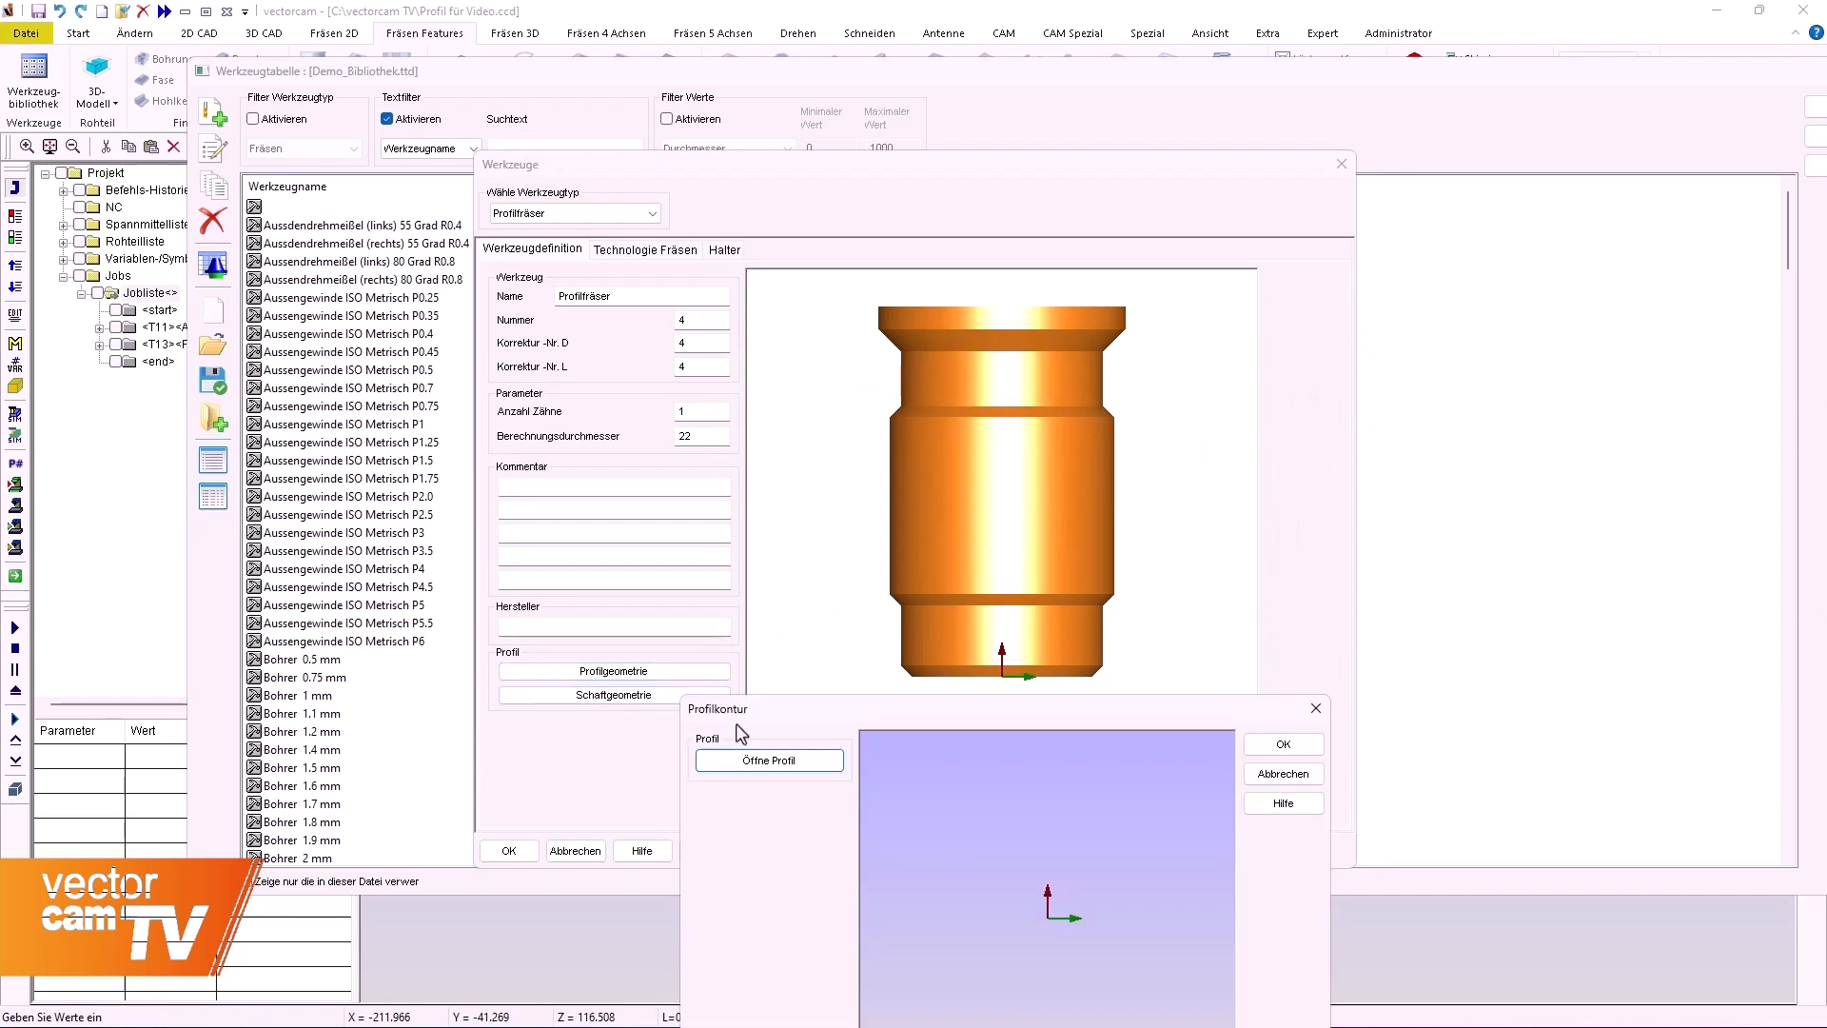
drag(790, 720, 783, 411)
click(762, 453)
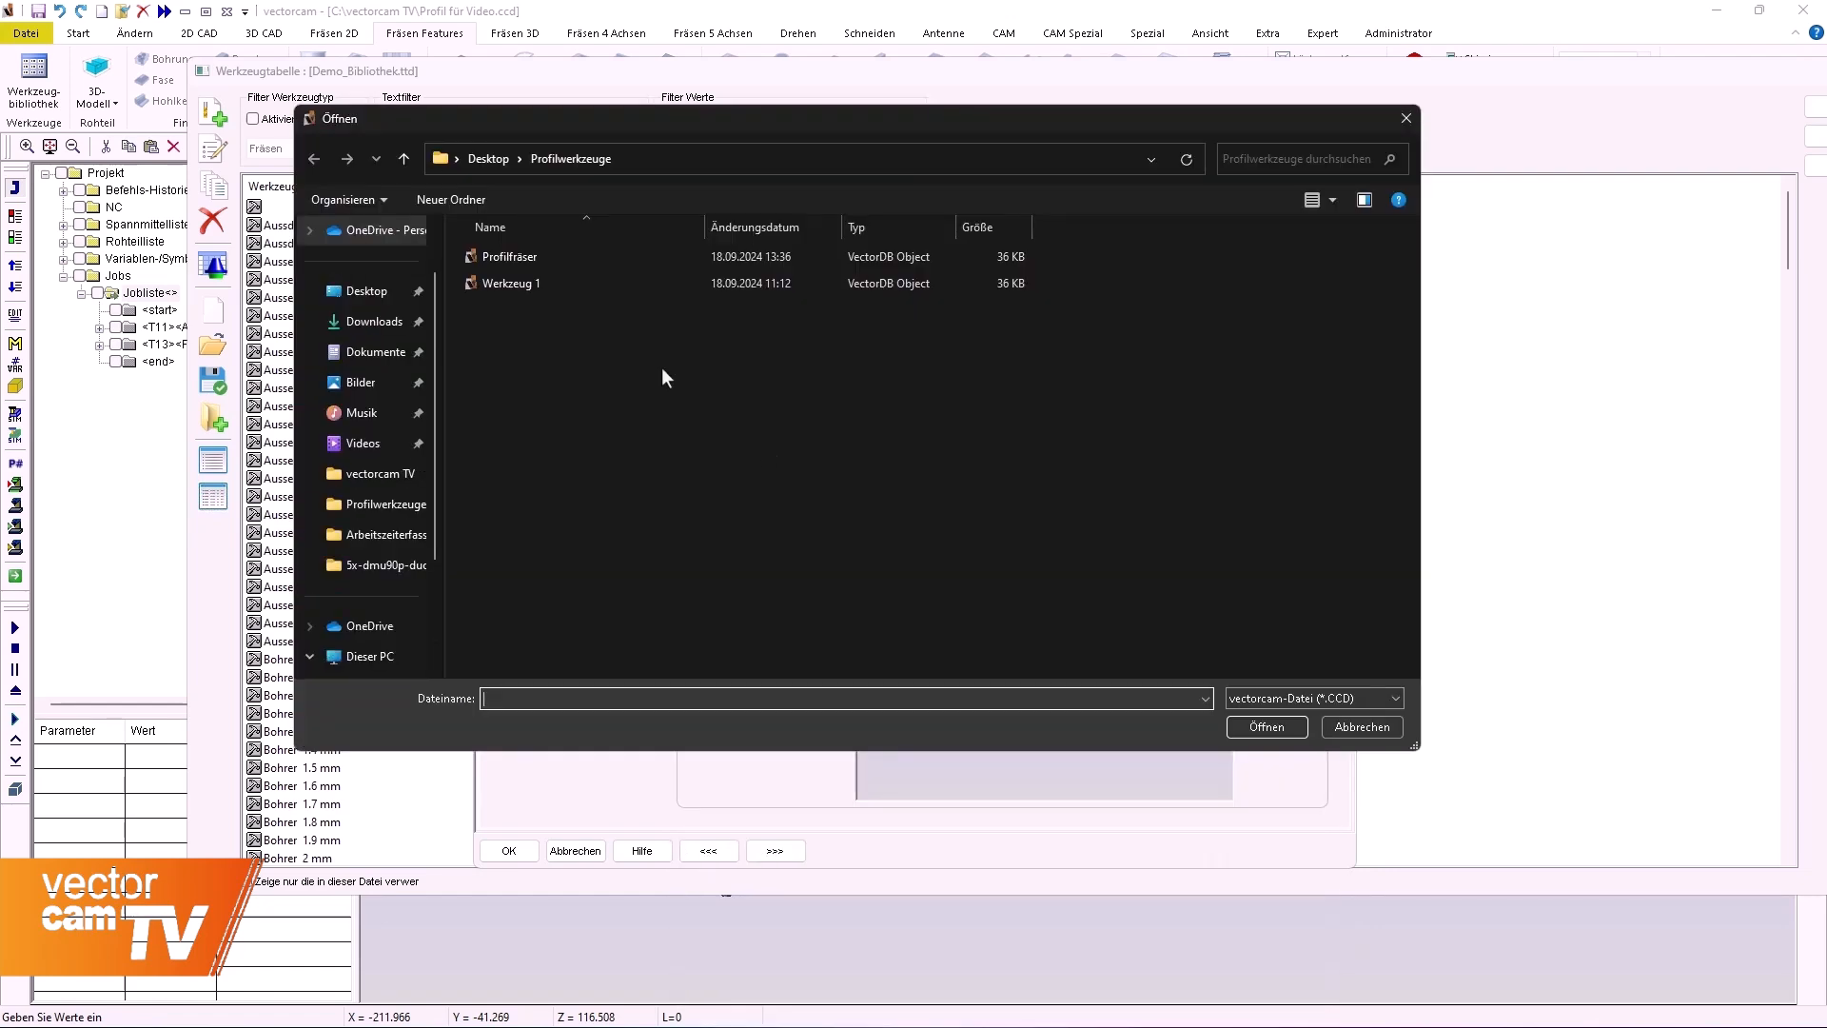
click(544, 264)
click(1264, 728)
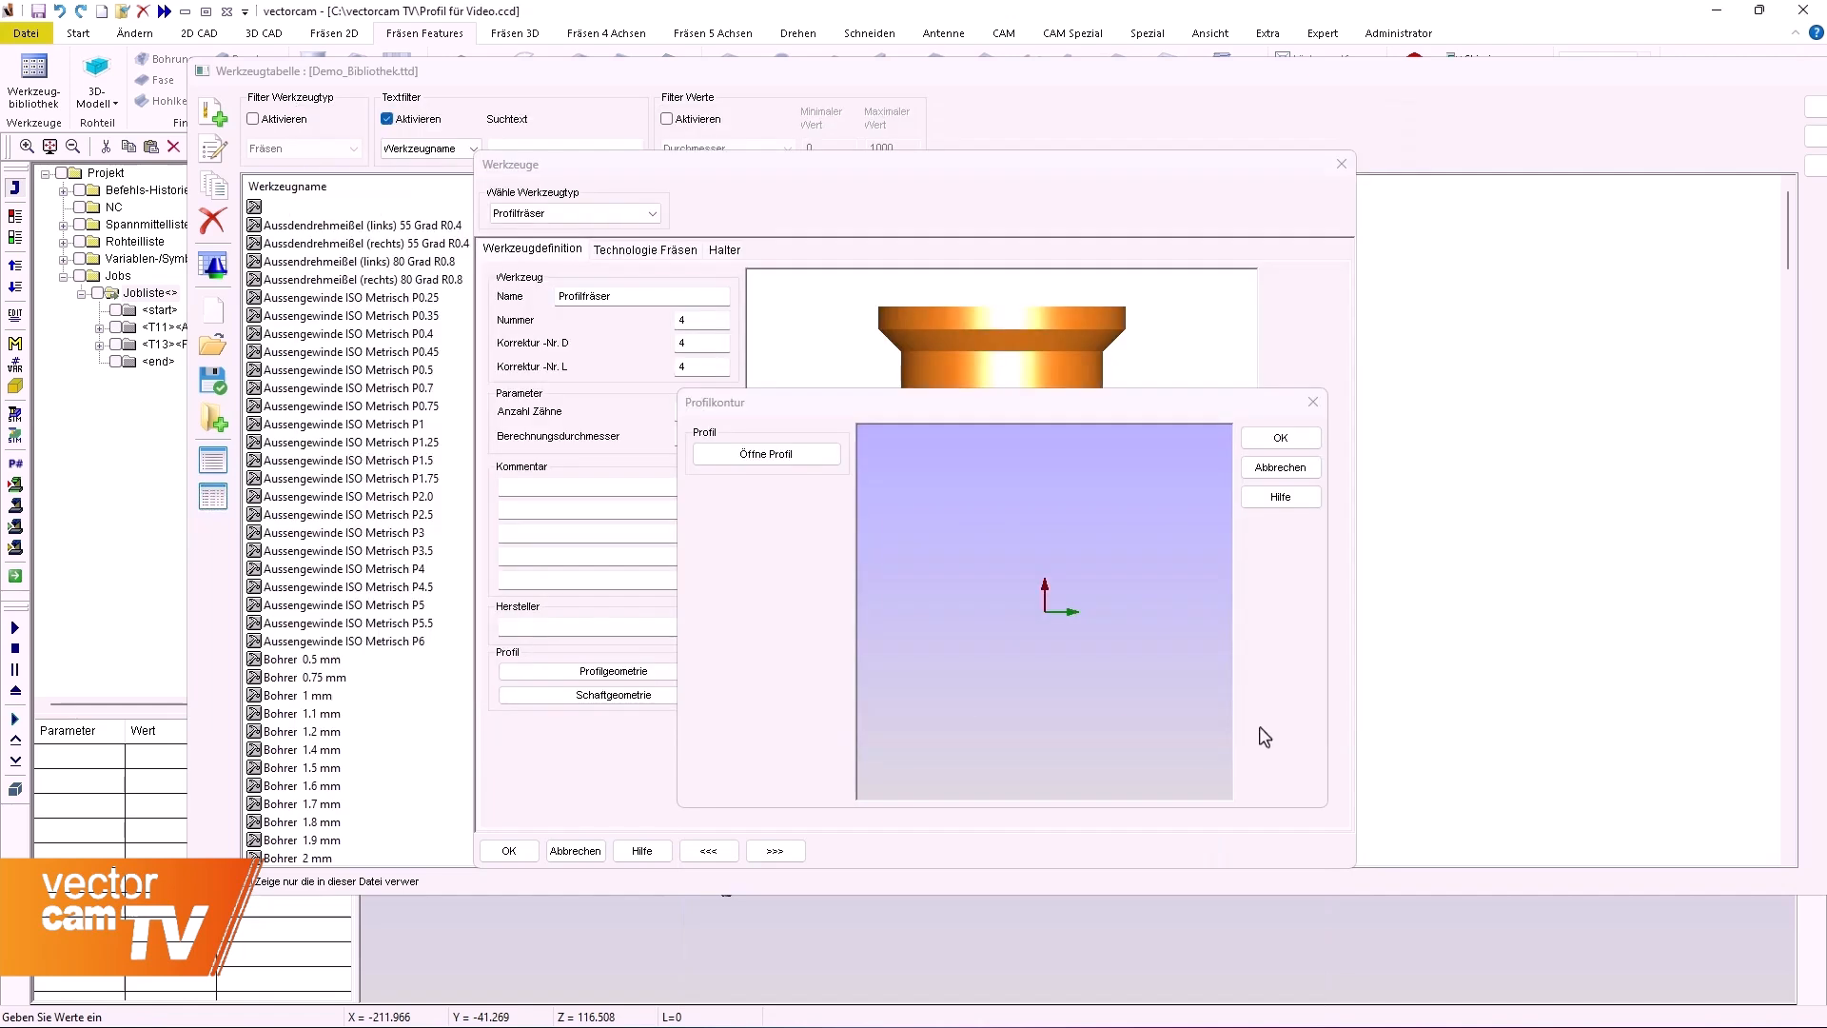
click(1279, 438)
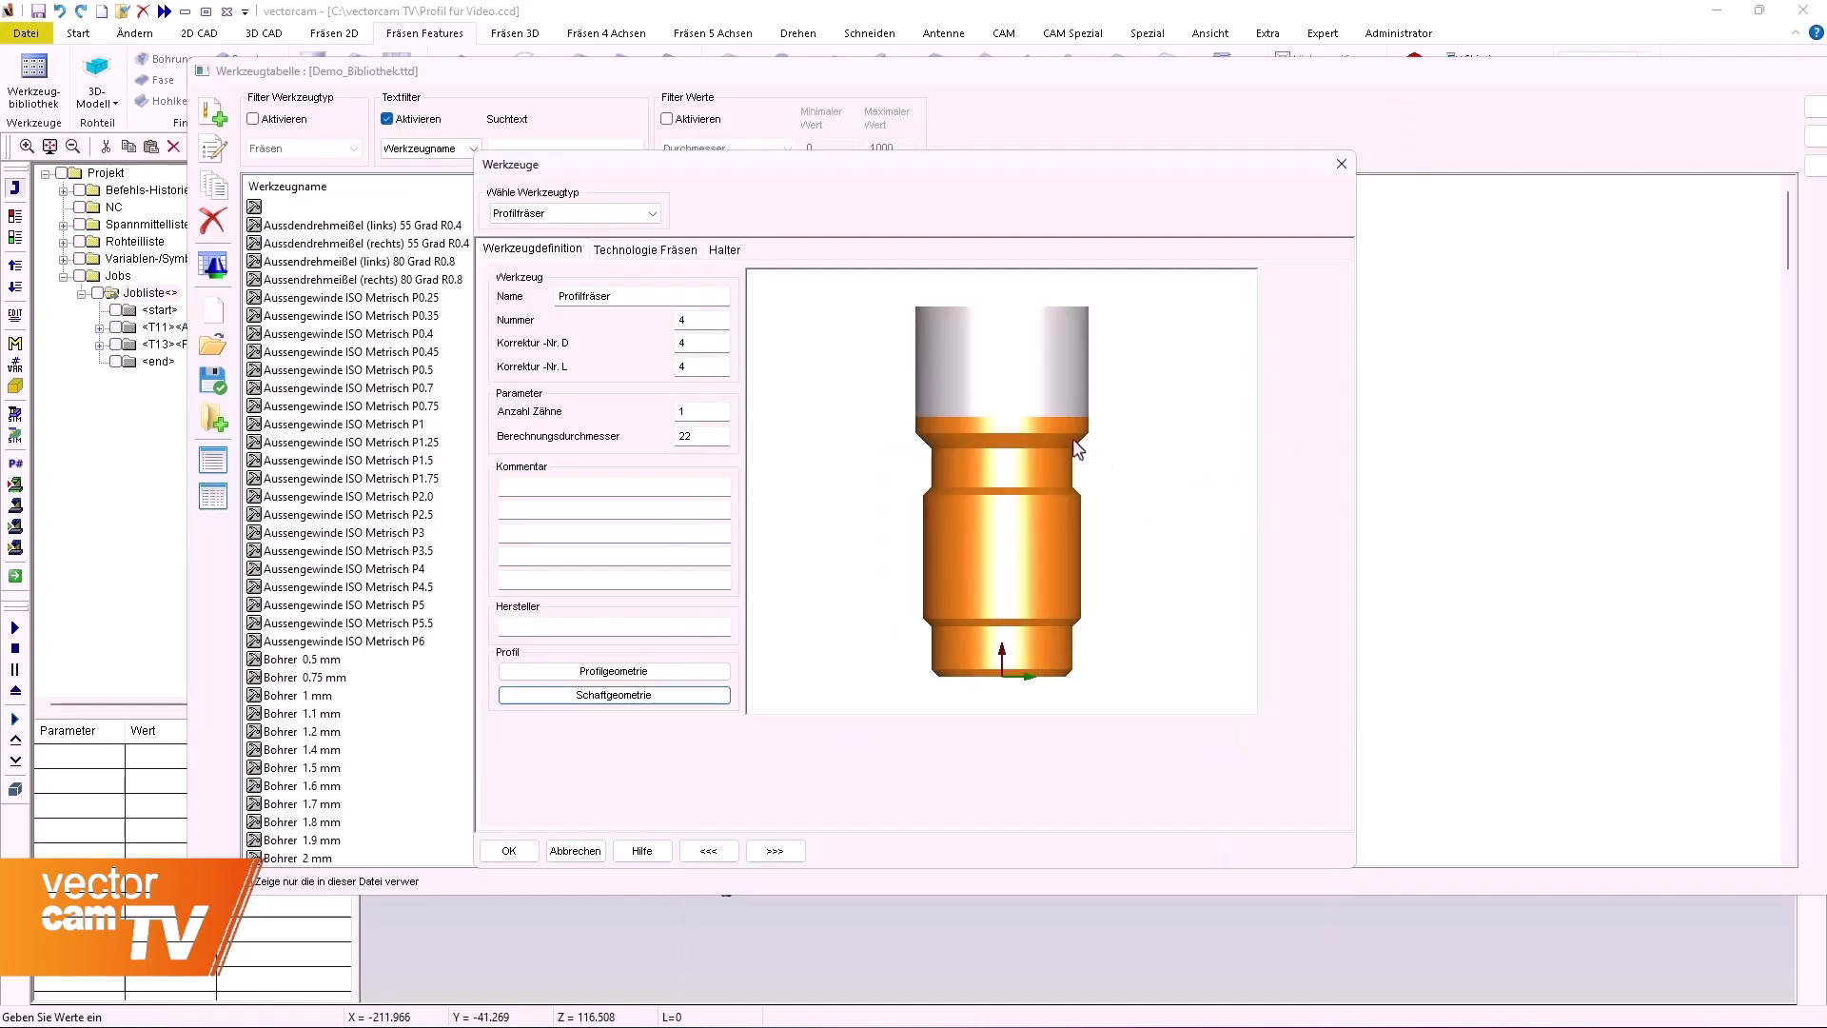
- Set the Profilfräser's number of teeth to 3 and its calculation diameter to 20, and save it in the tool library
click(708, 411)
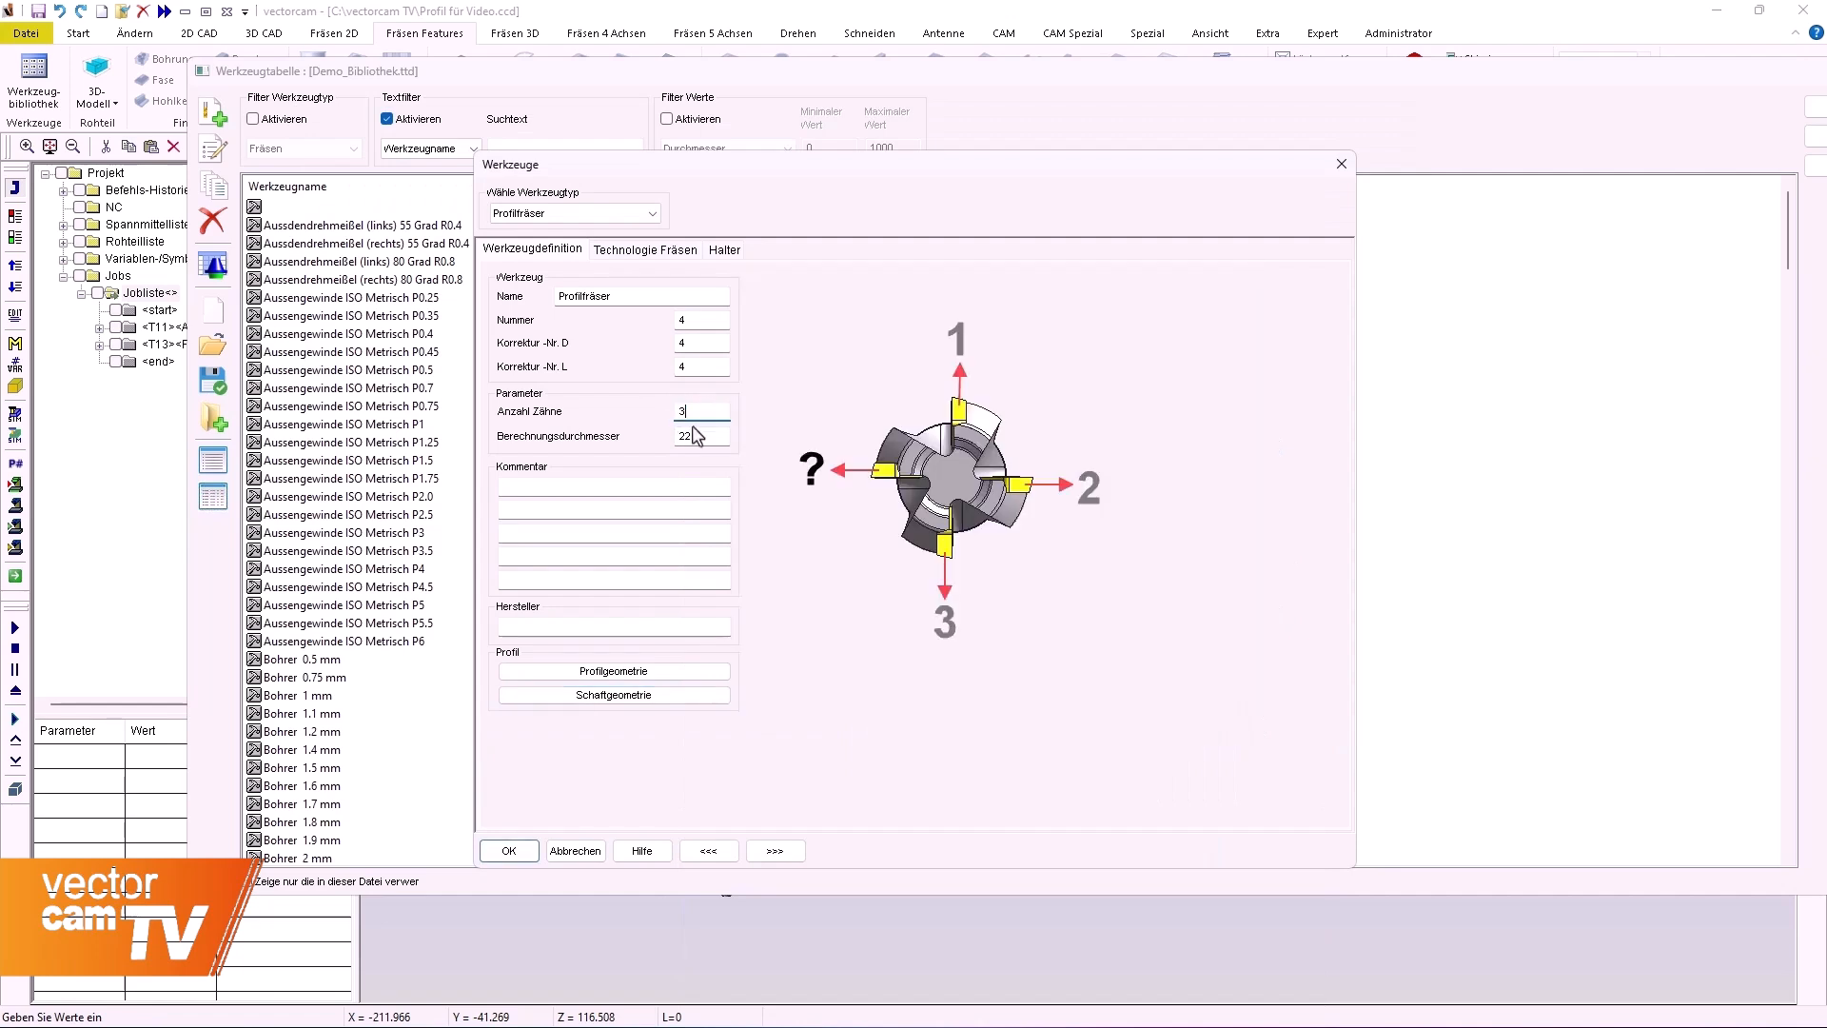
text(3)
key(Tab)
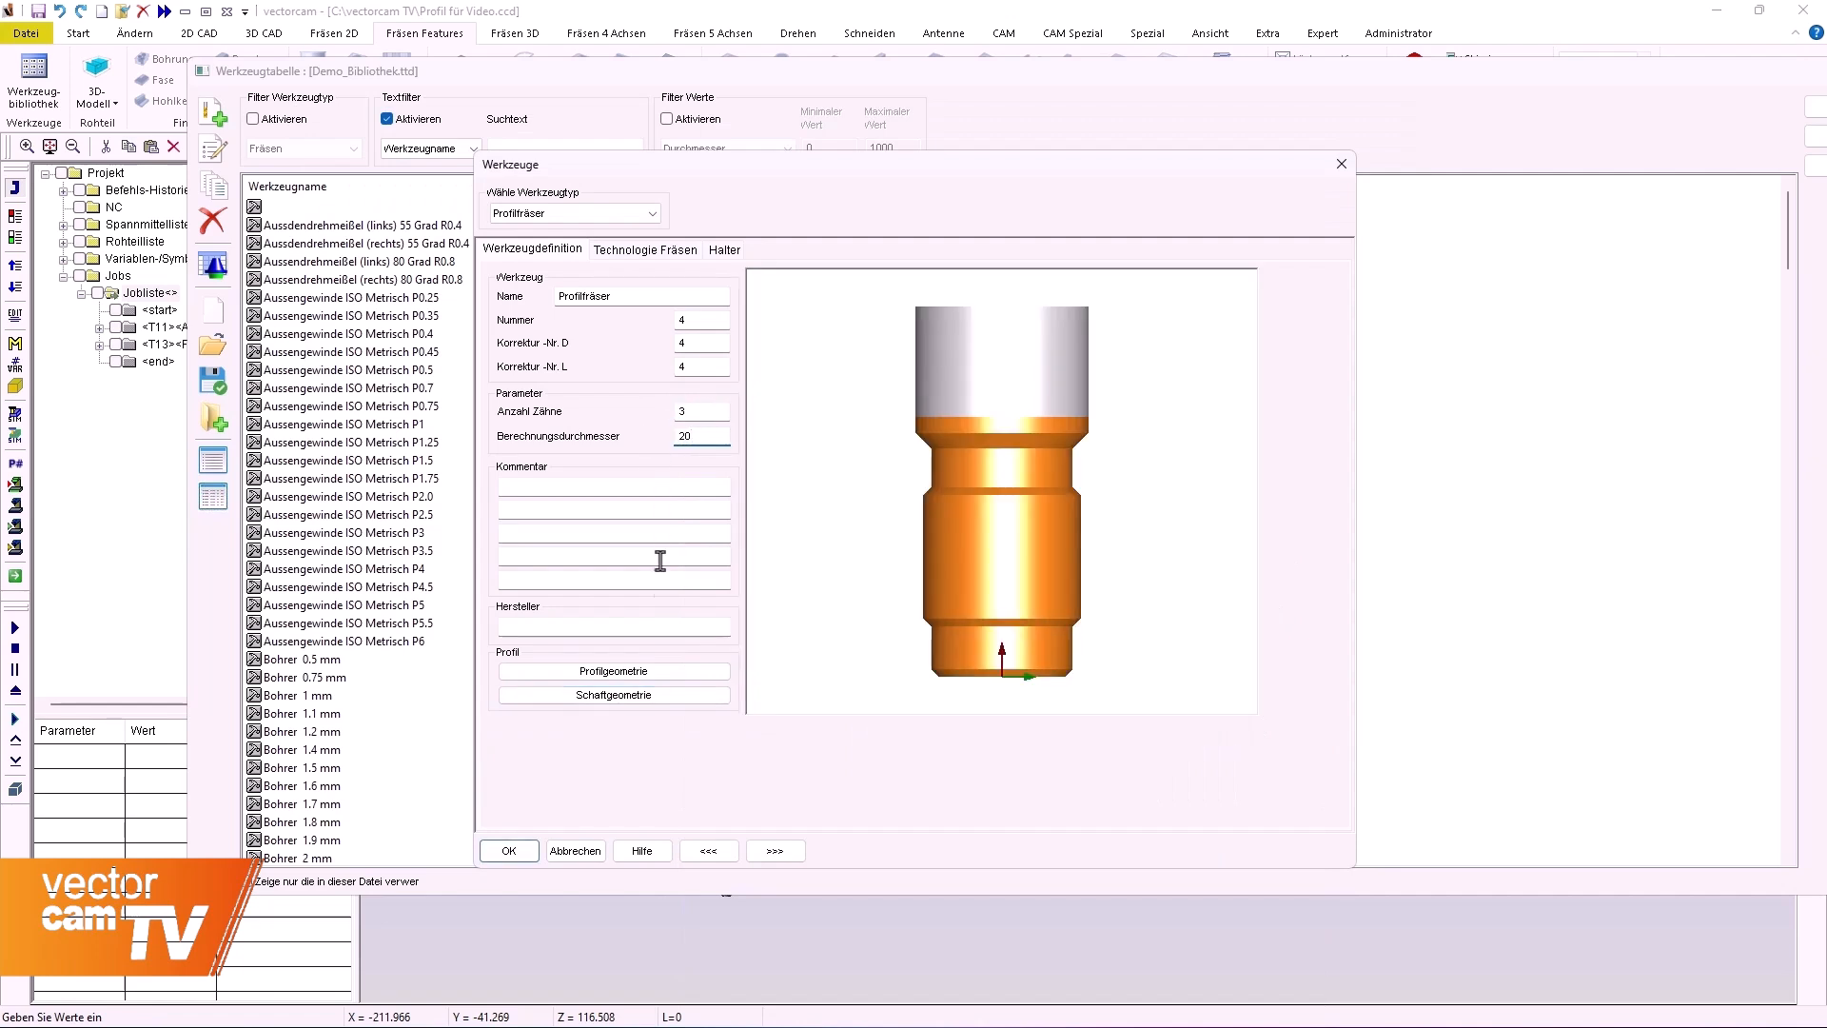
text(20)
click(509, 850)
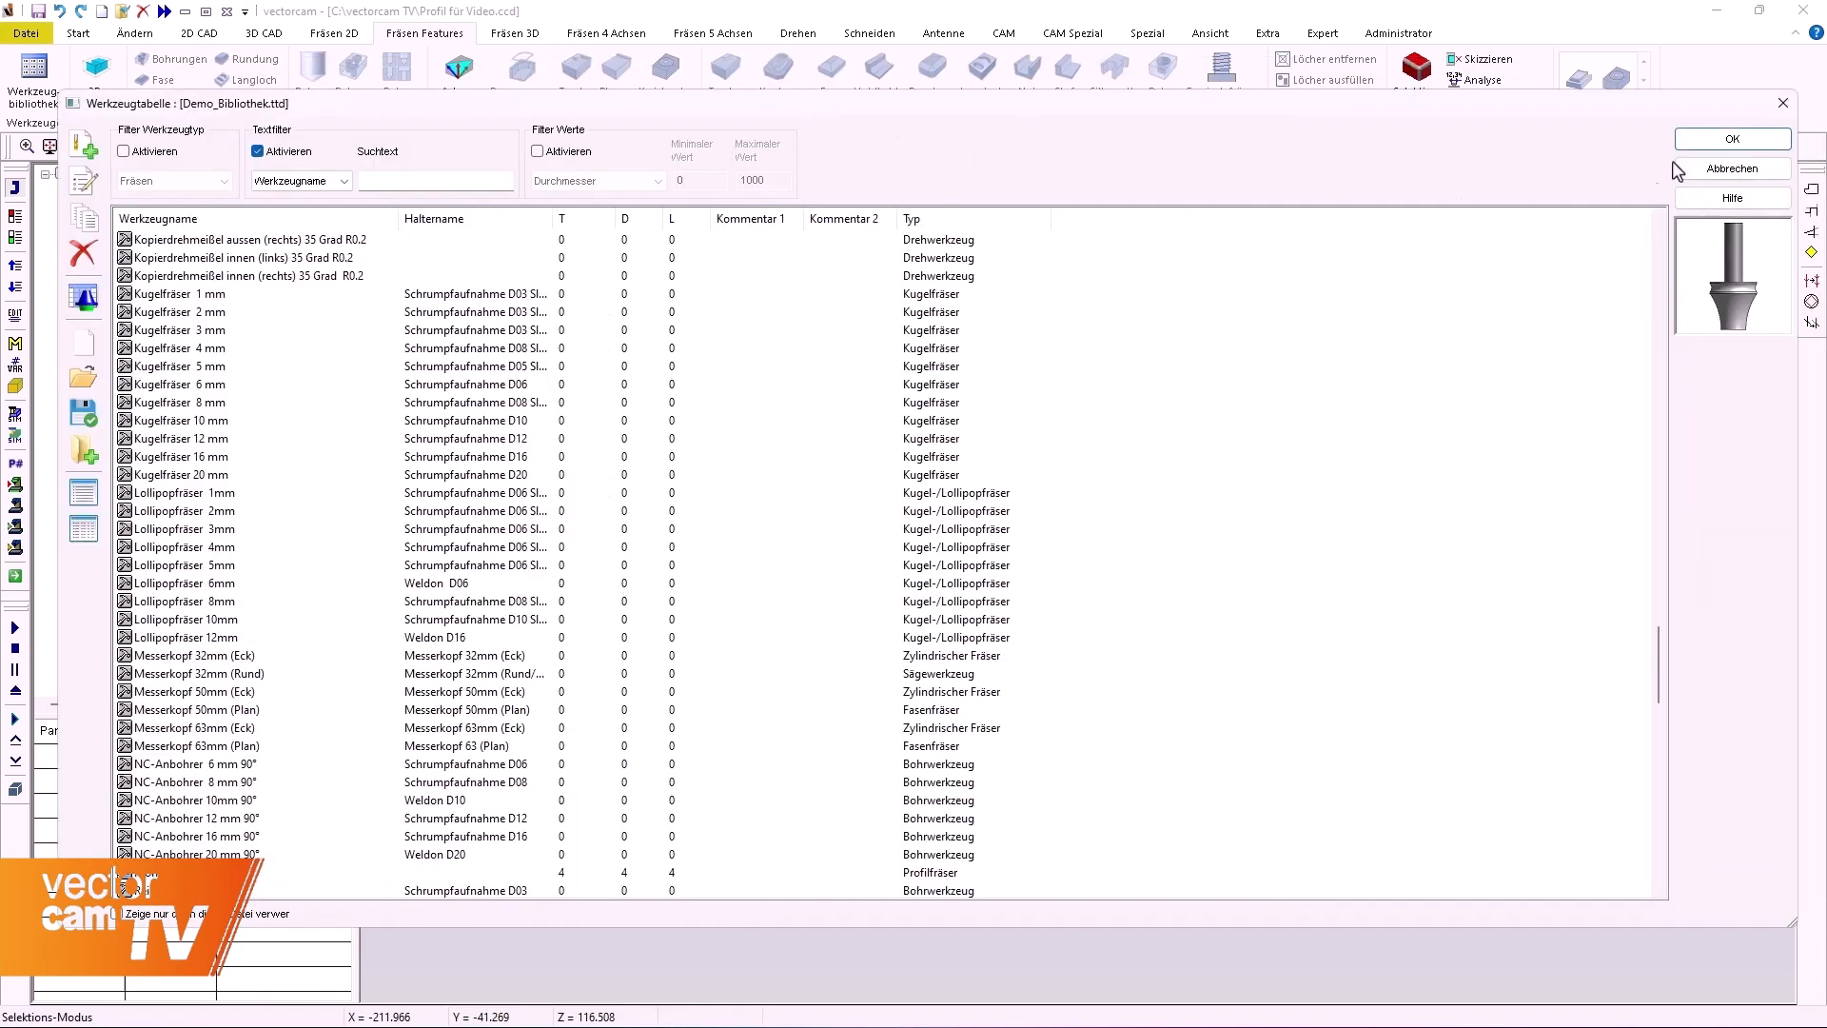
click(1731, 140)
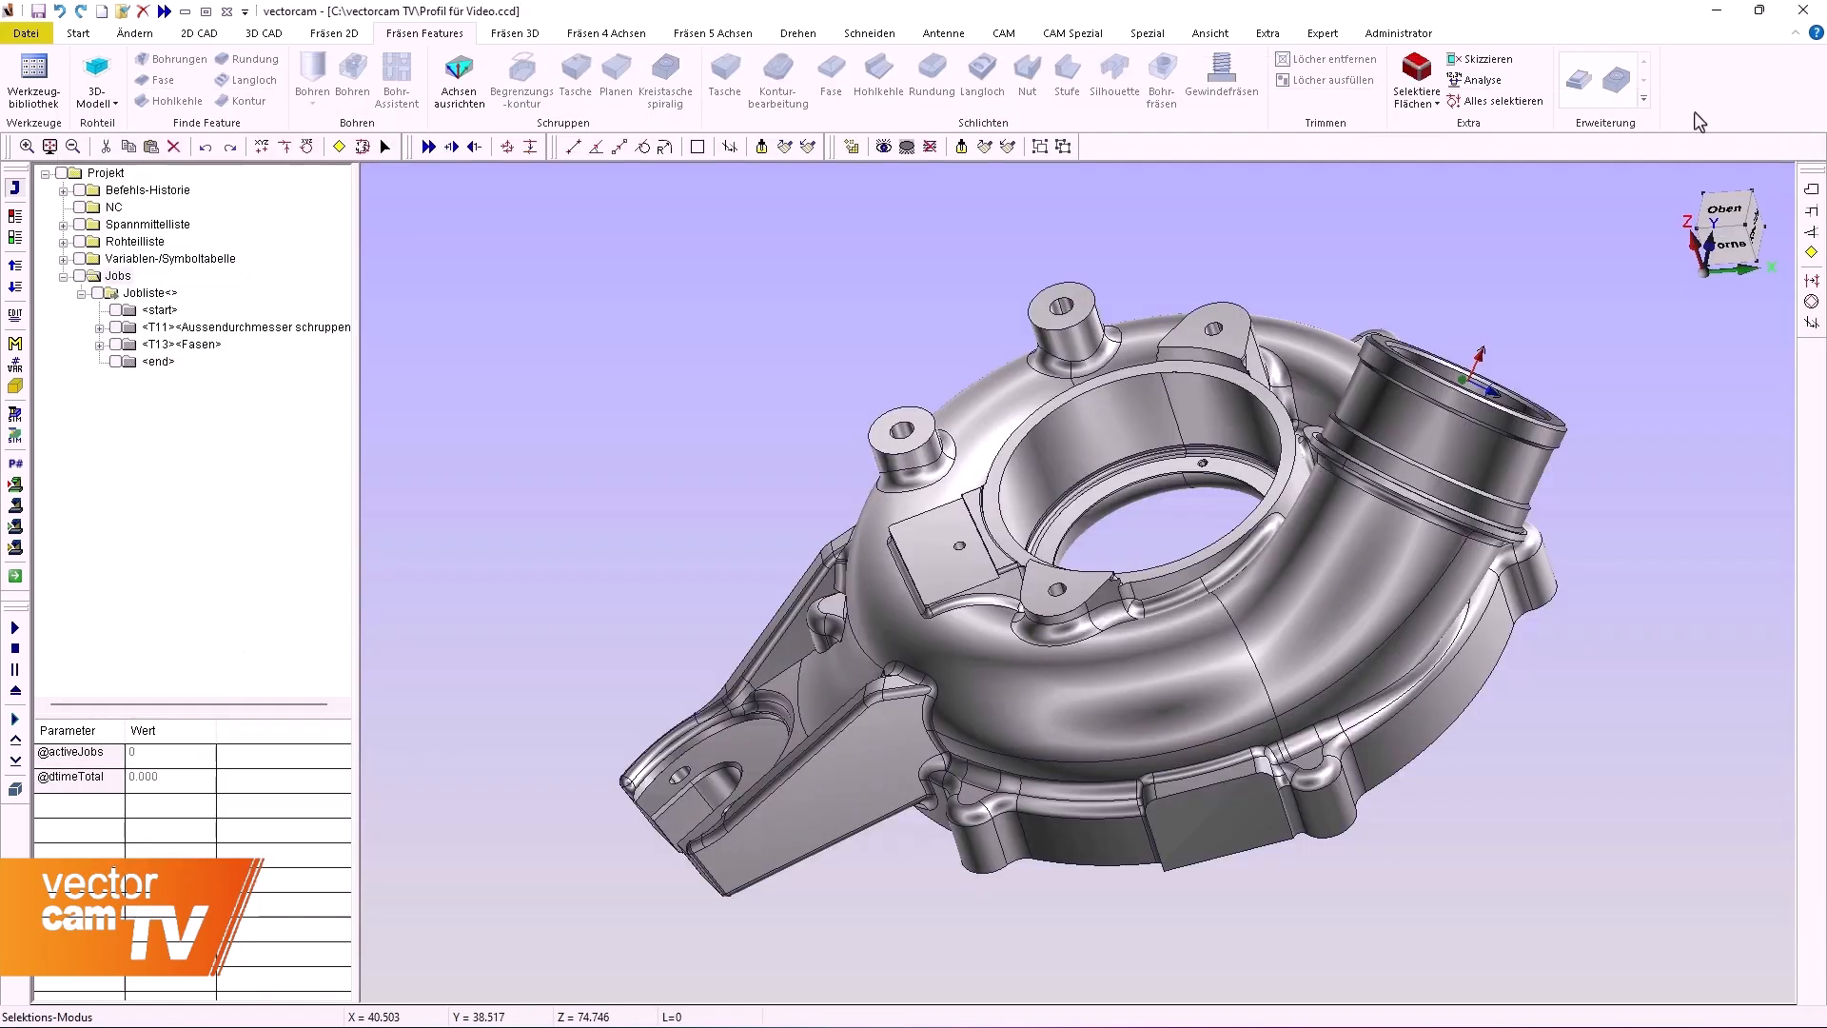
- Set up a contour finishing operation on the pipe end's outer cylindrical face and assign the Profilfräser tool to it
click(1417, 432)
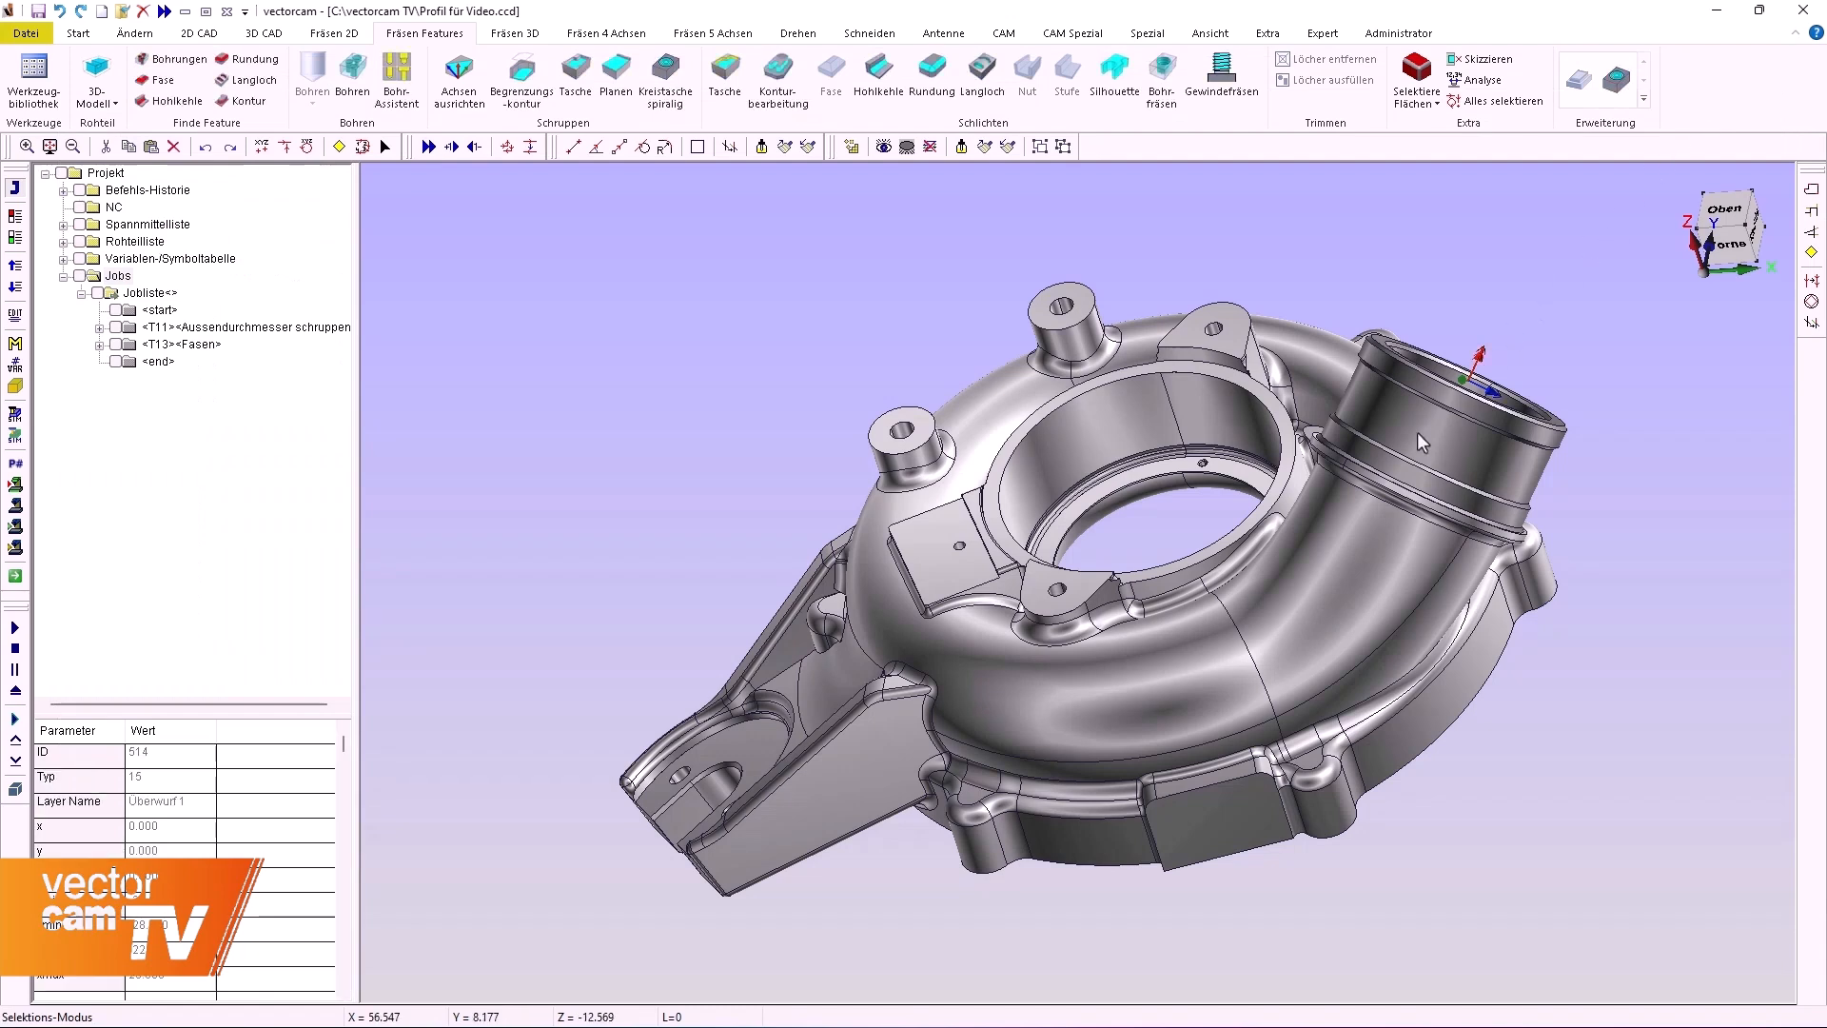
click(769, 104)
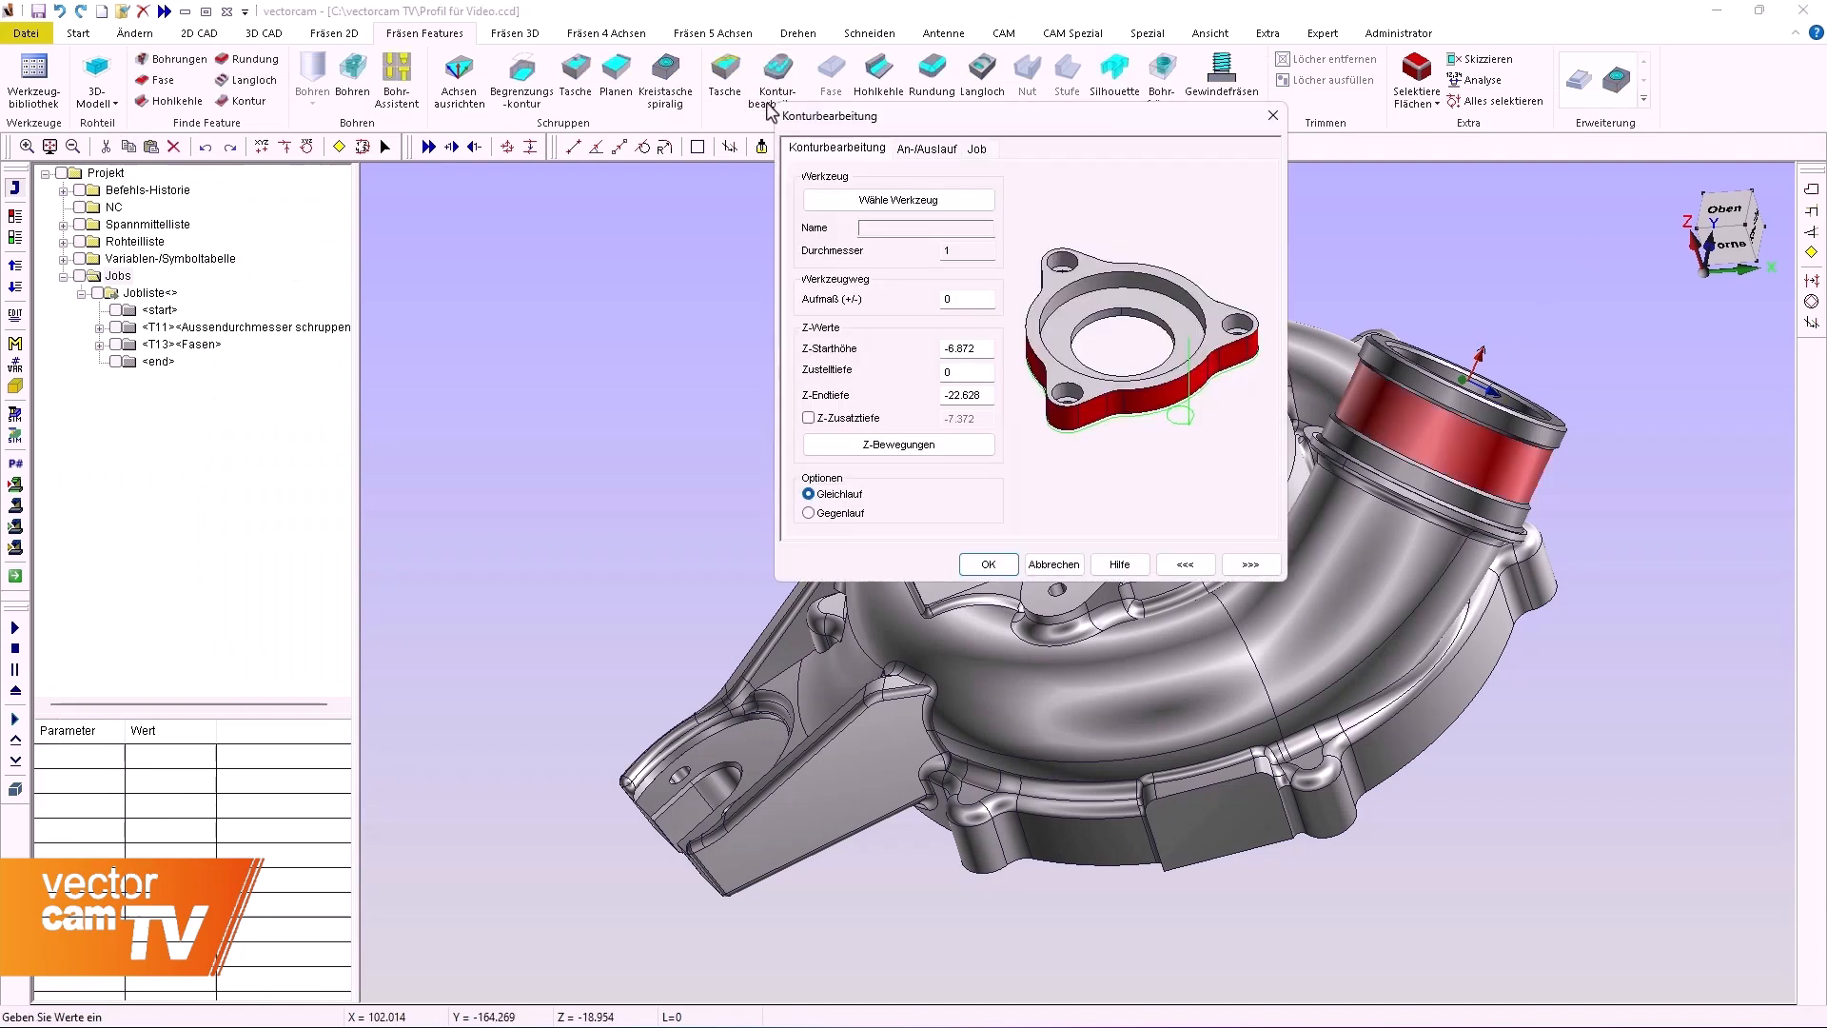
click(895, 199)
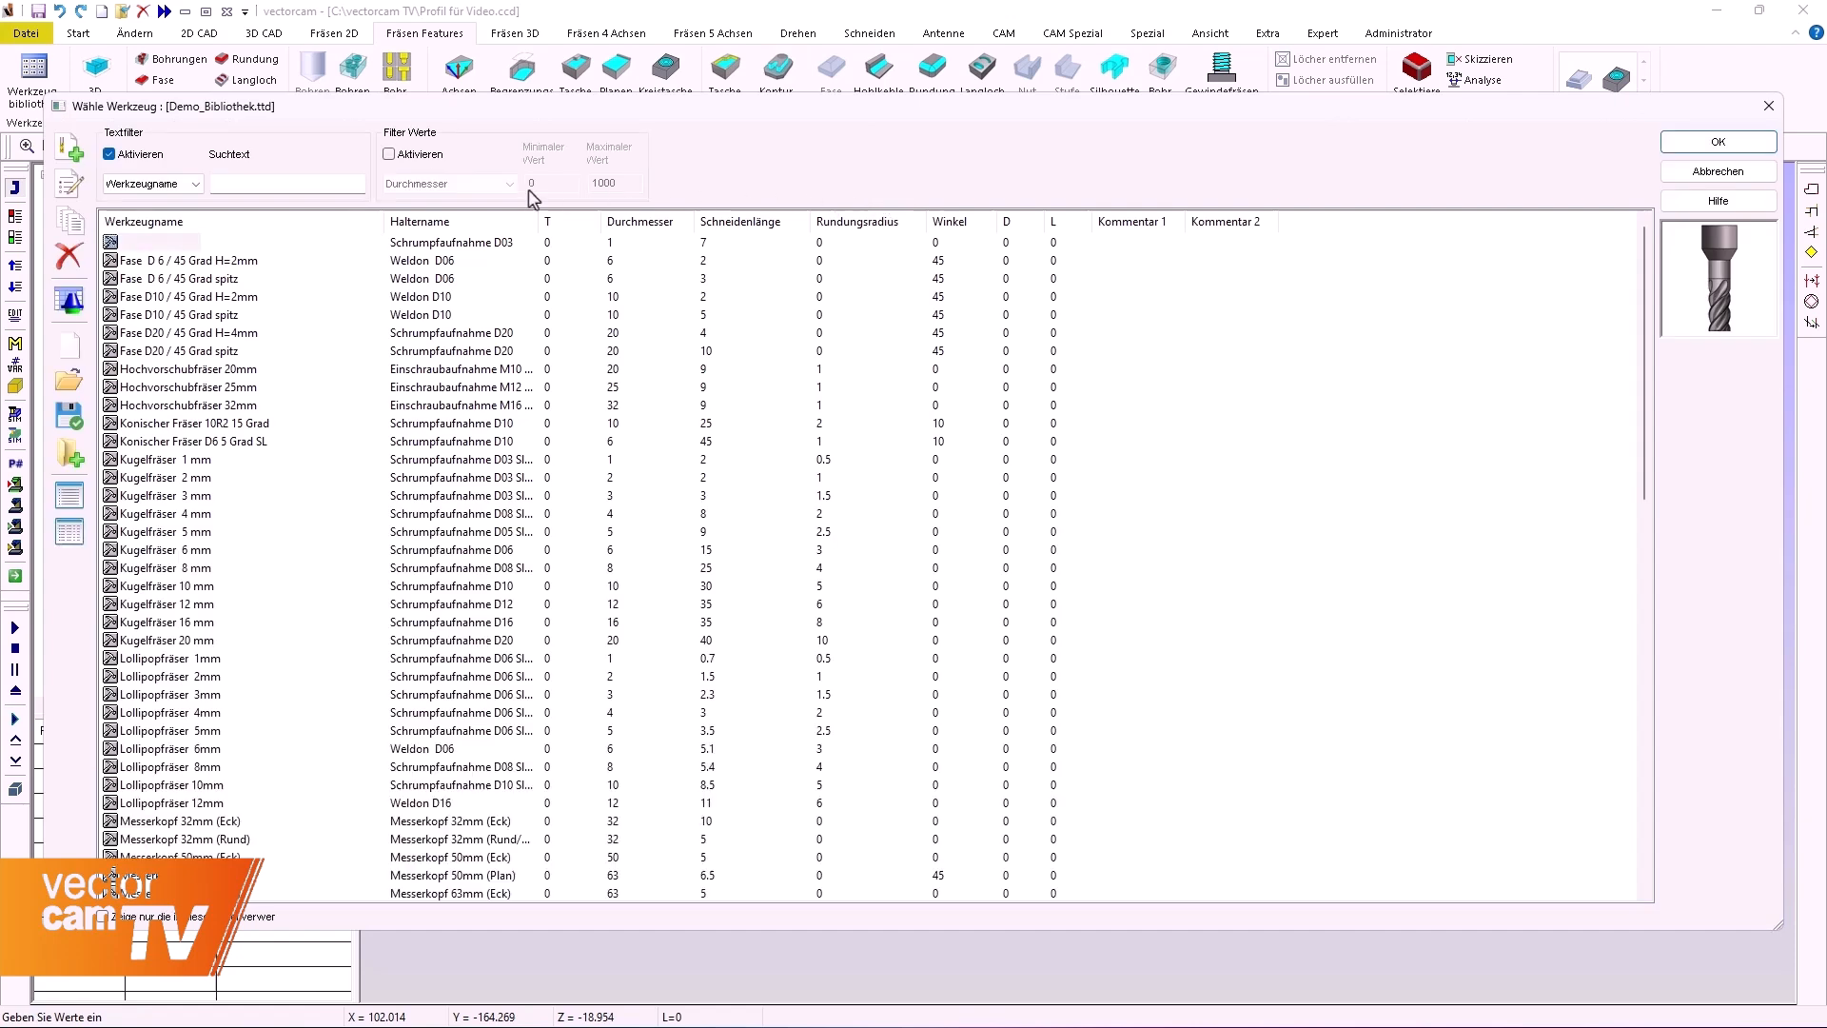
text(p)
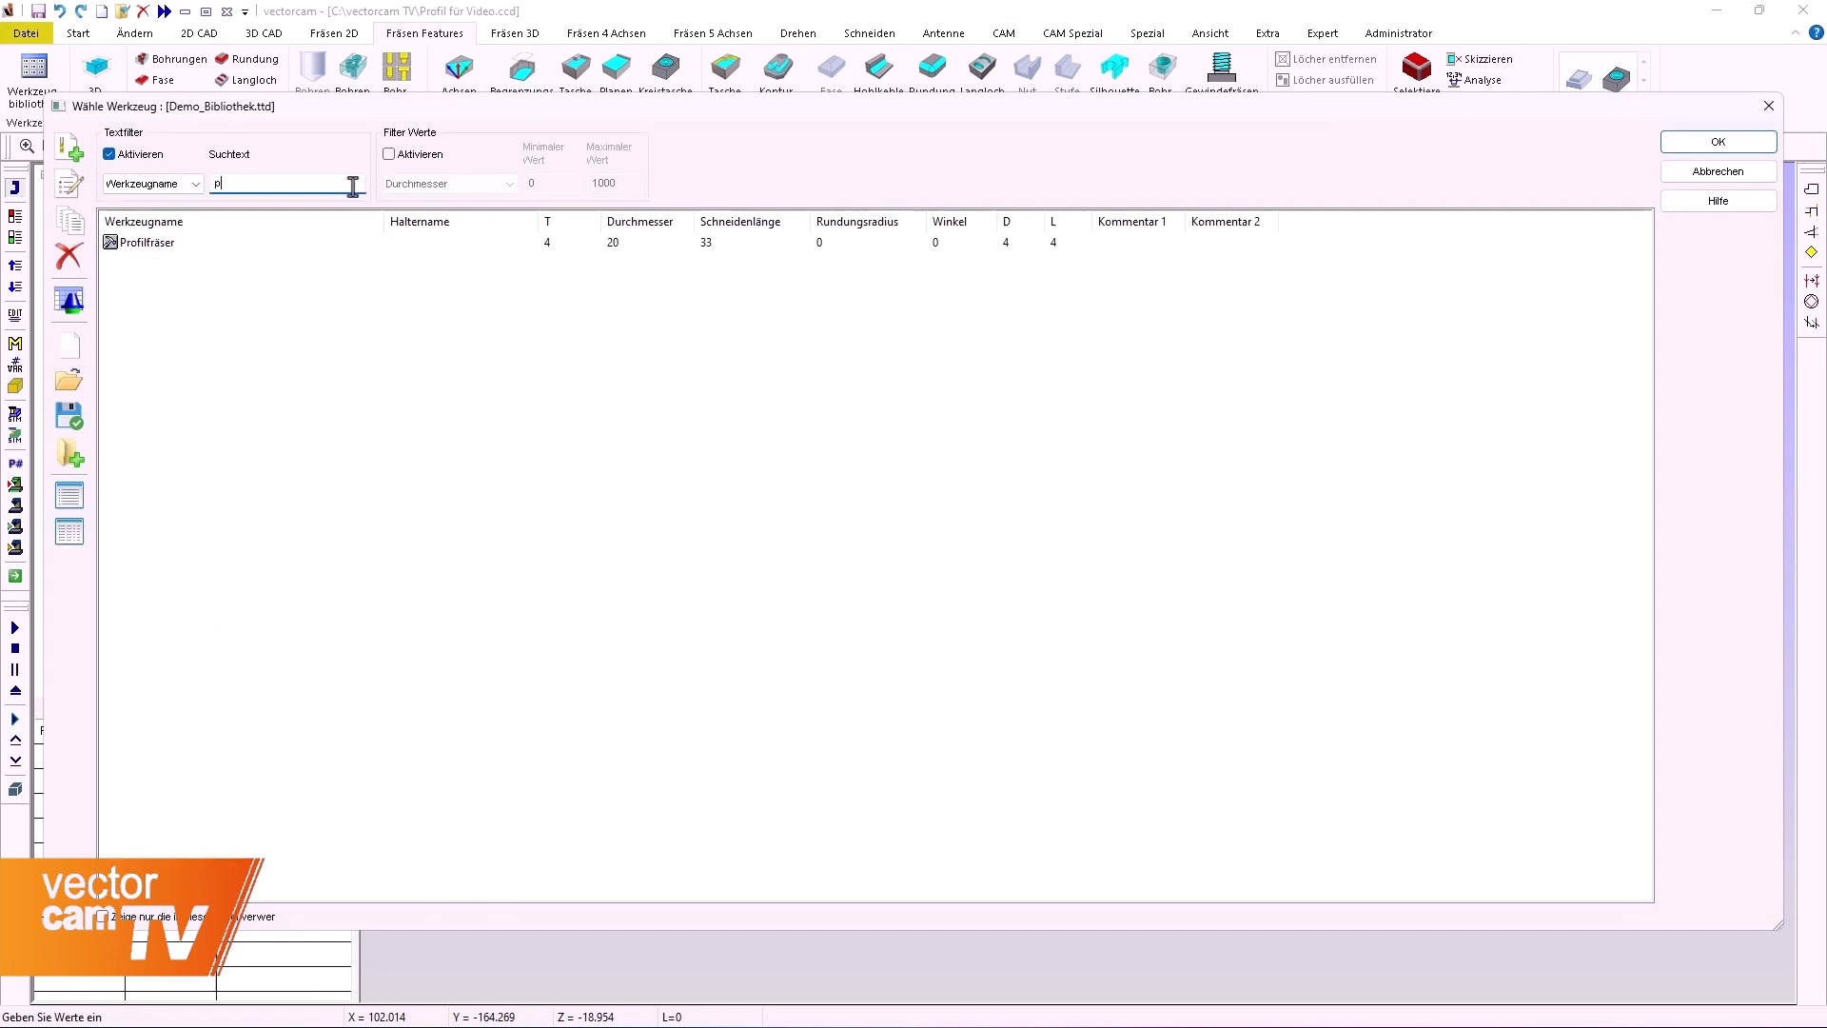
click(149, 246)
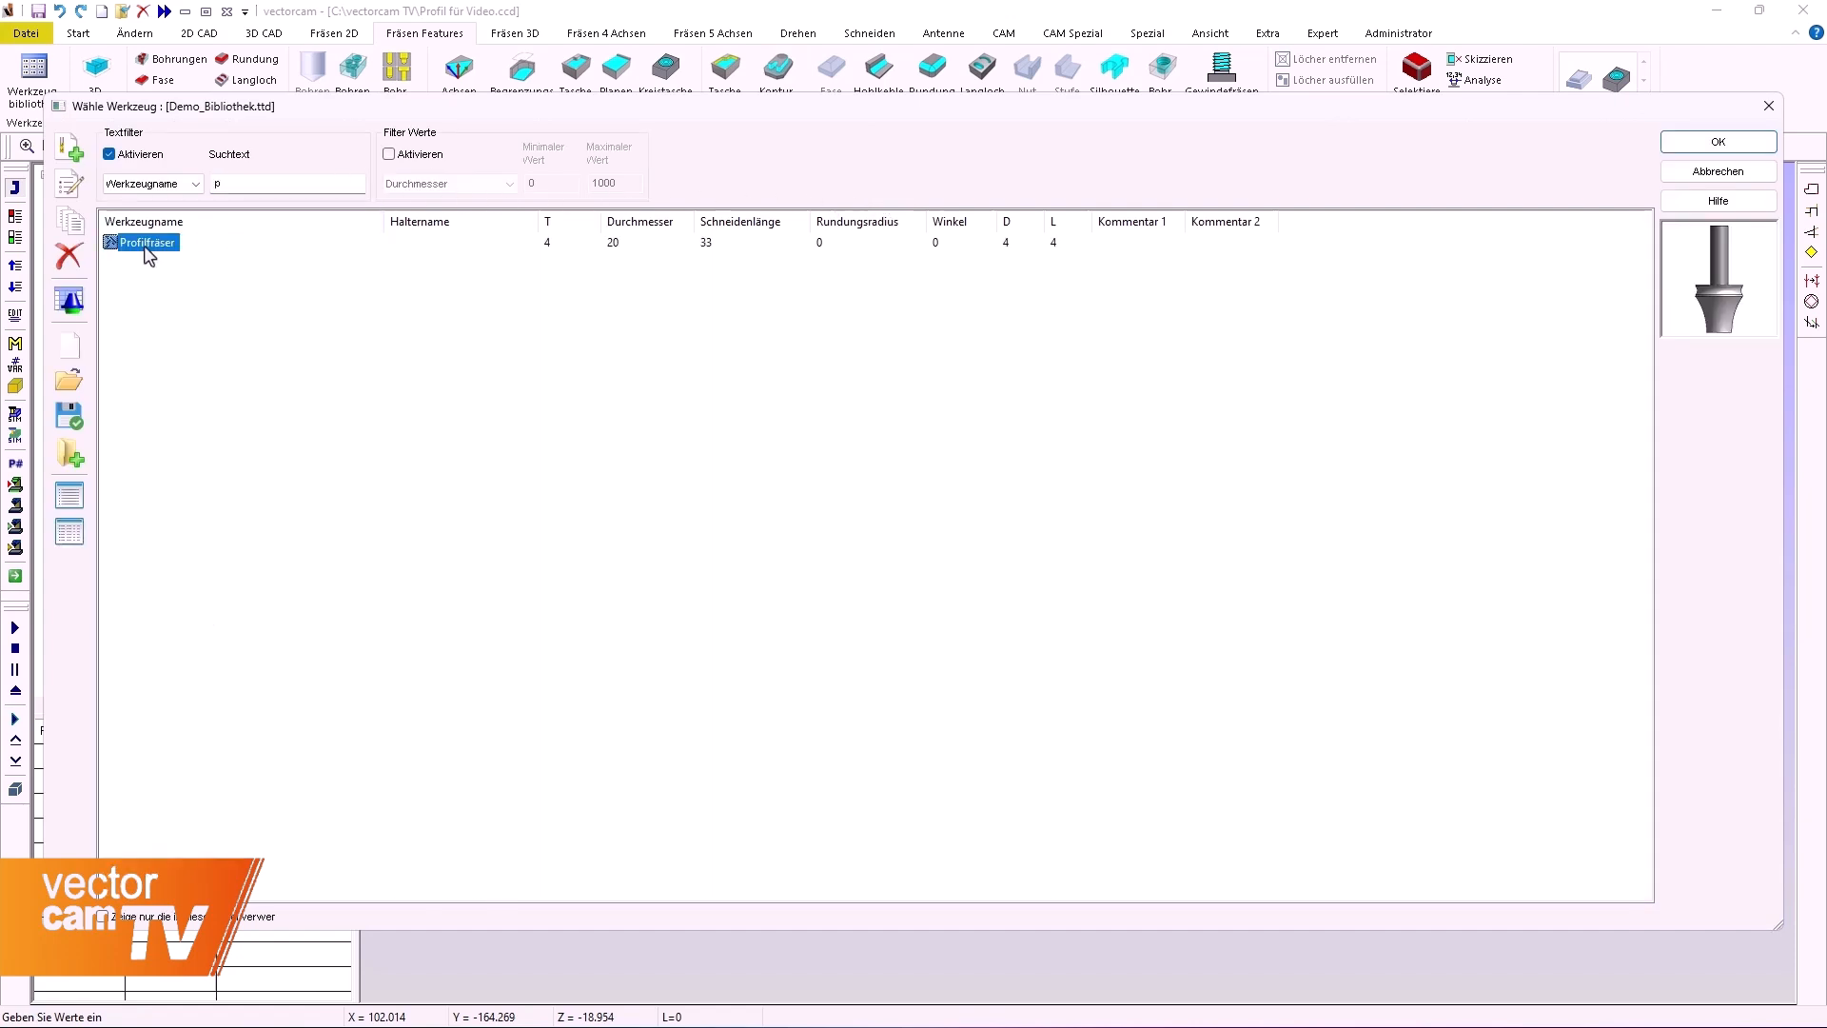
click(1718, 142)
- Enable the additional Z depth (Z-Zusatztiefe) for the contour operation, generate the job and play back its toolpath
click(839, 421)
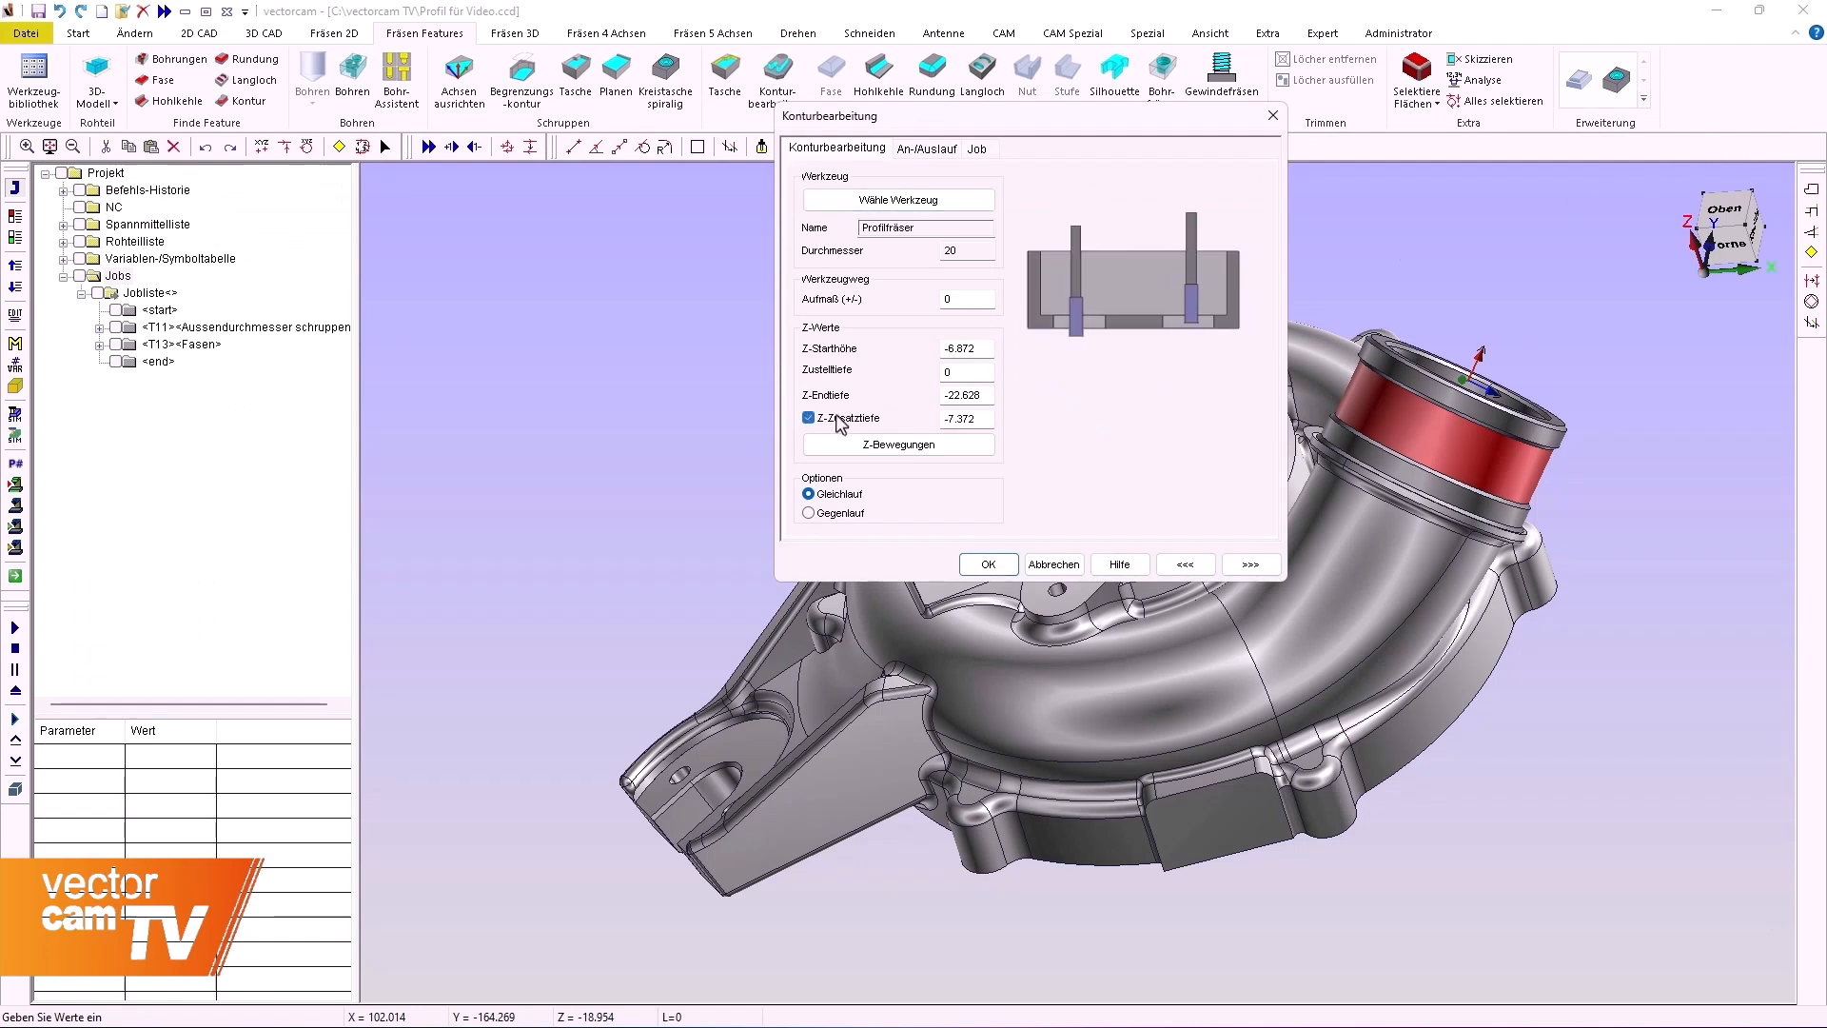
click(986, 564)
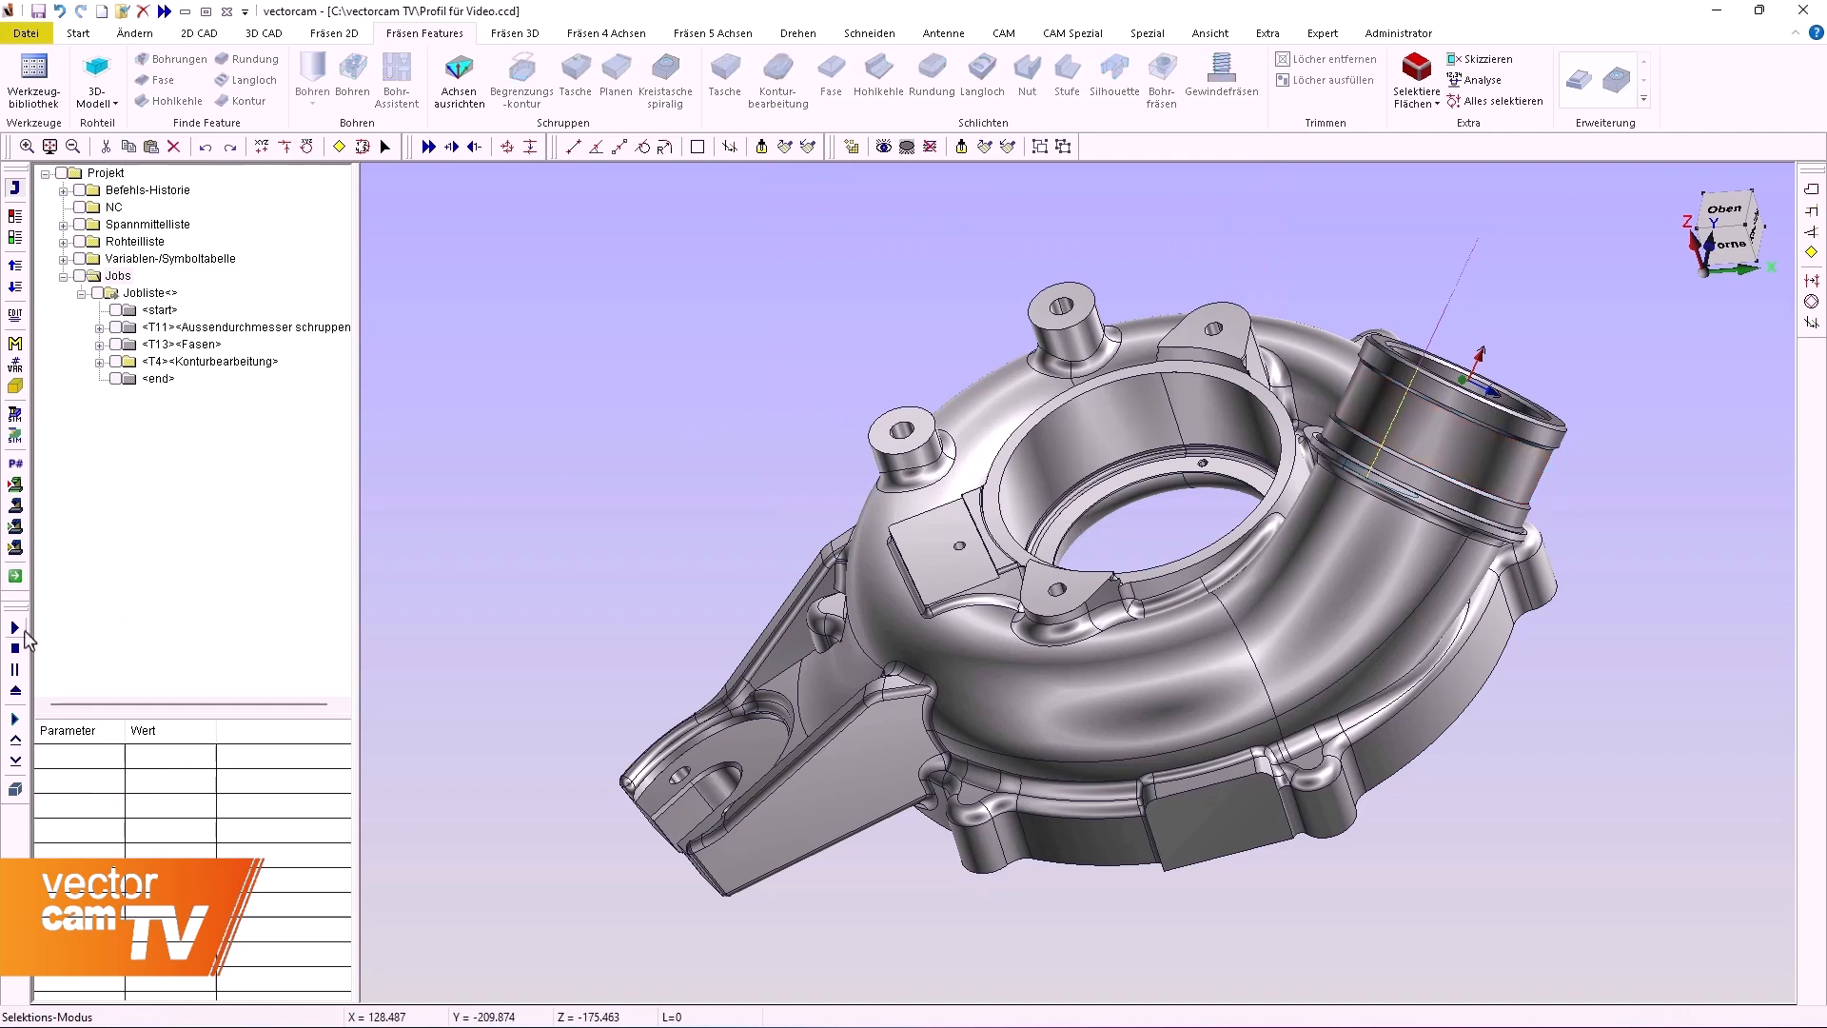
click(24, 632)
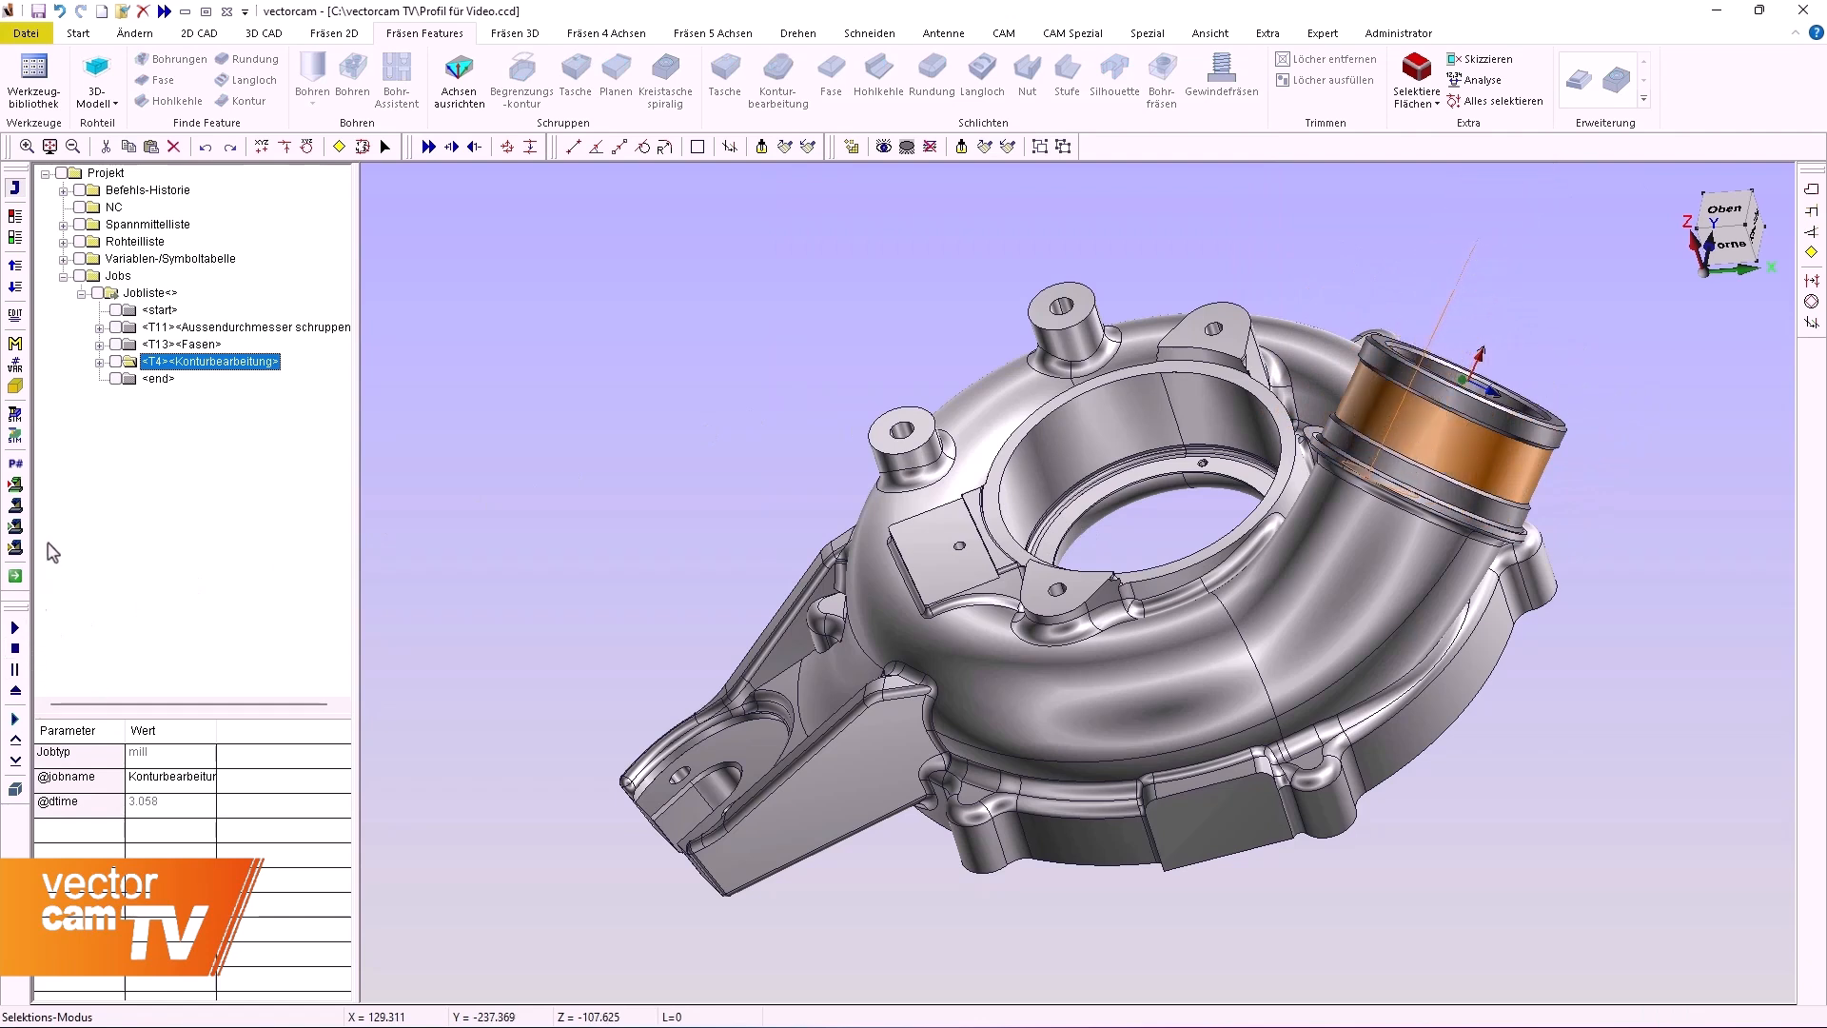
- Show the clamping devices from the Spannmittelliste and the stock from the Rohteilliste together with the part
click(128, 227)
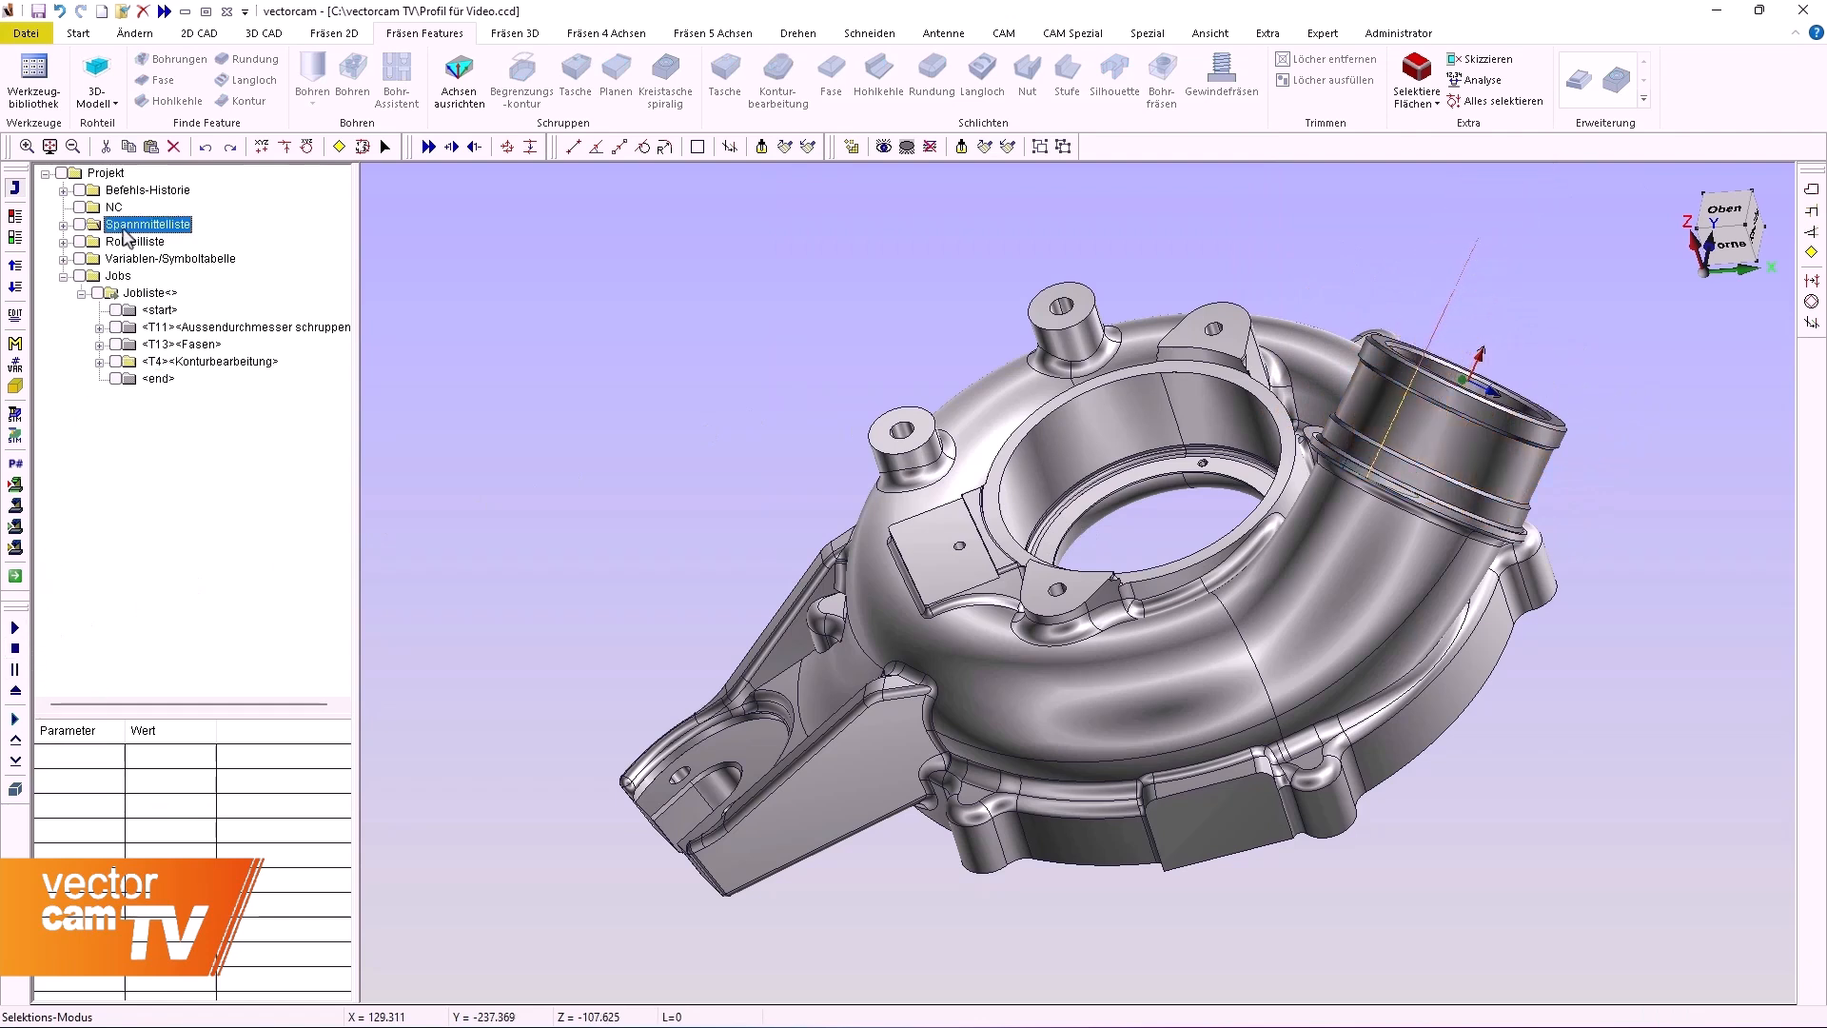
click(15, 242)
click(133, 275)
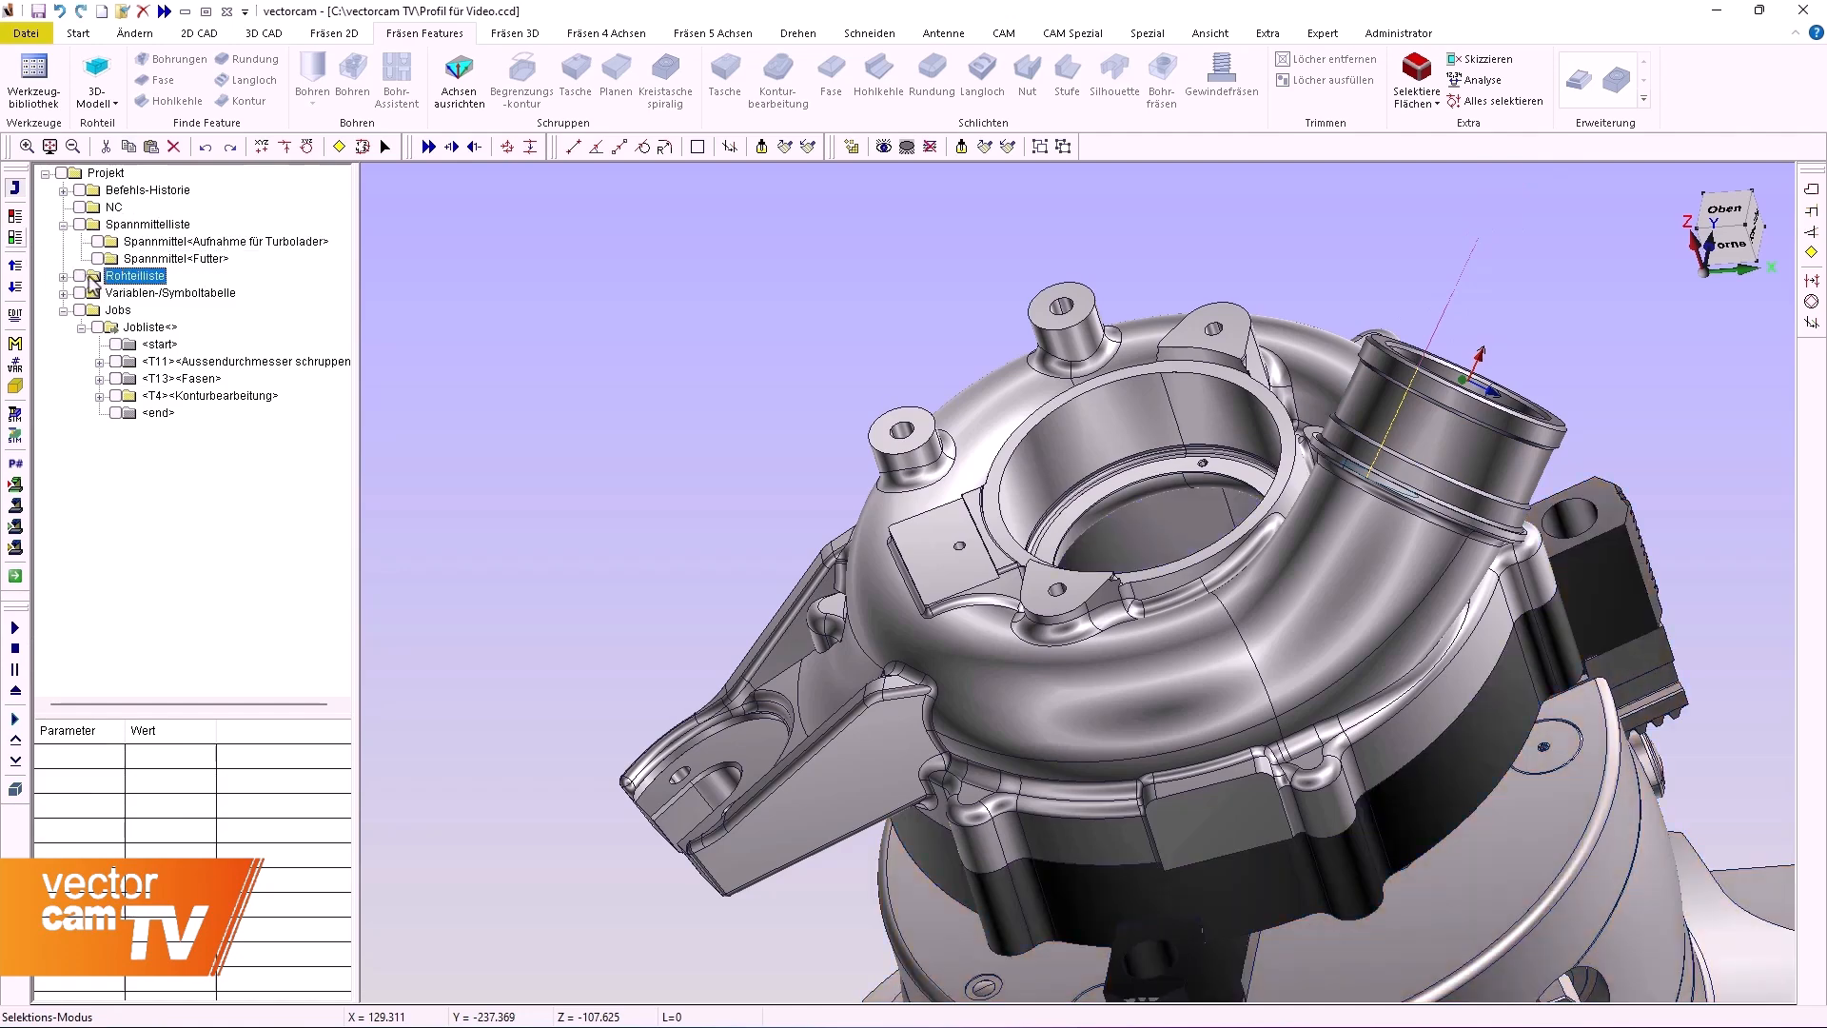
click(15, 242)
middle_drag(749, 344, 847, 290)
scroll(848, 289, down, 3)
scroll(831, 300, down, 2)
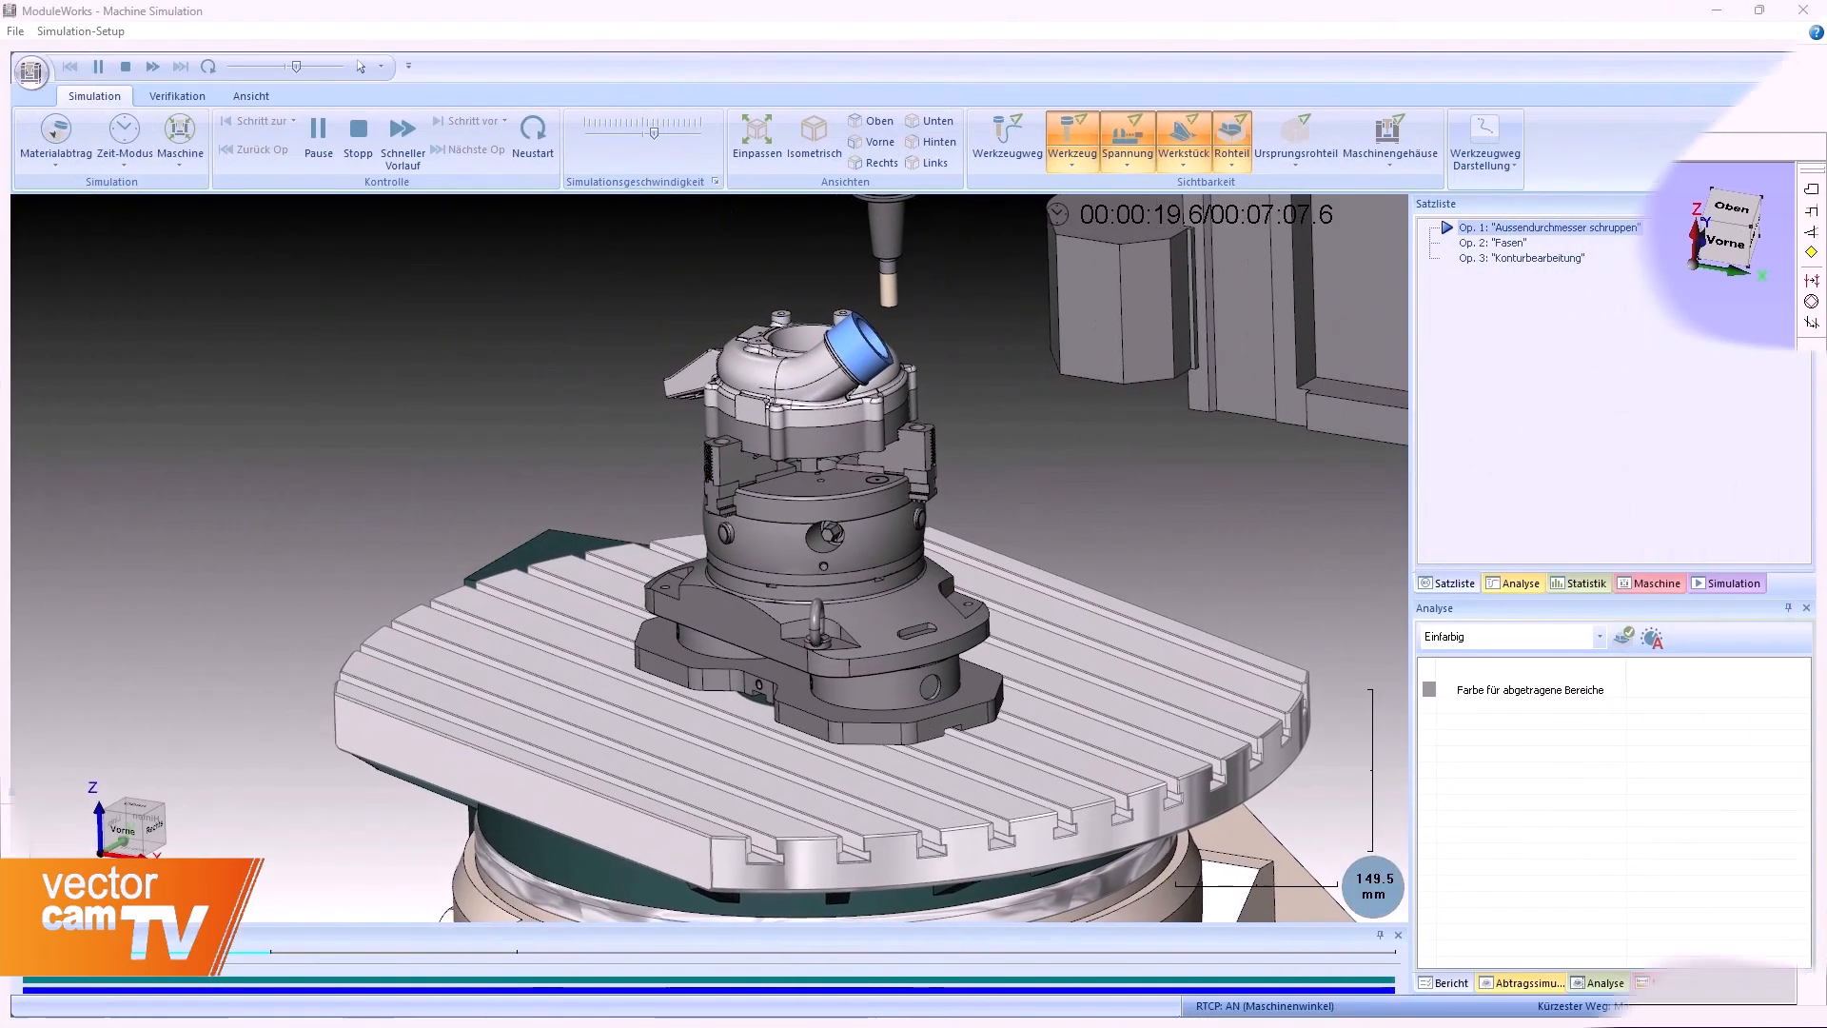